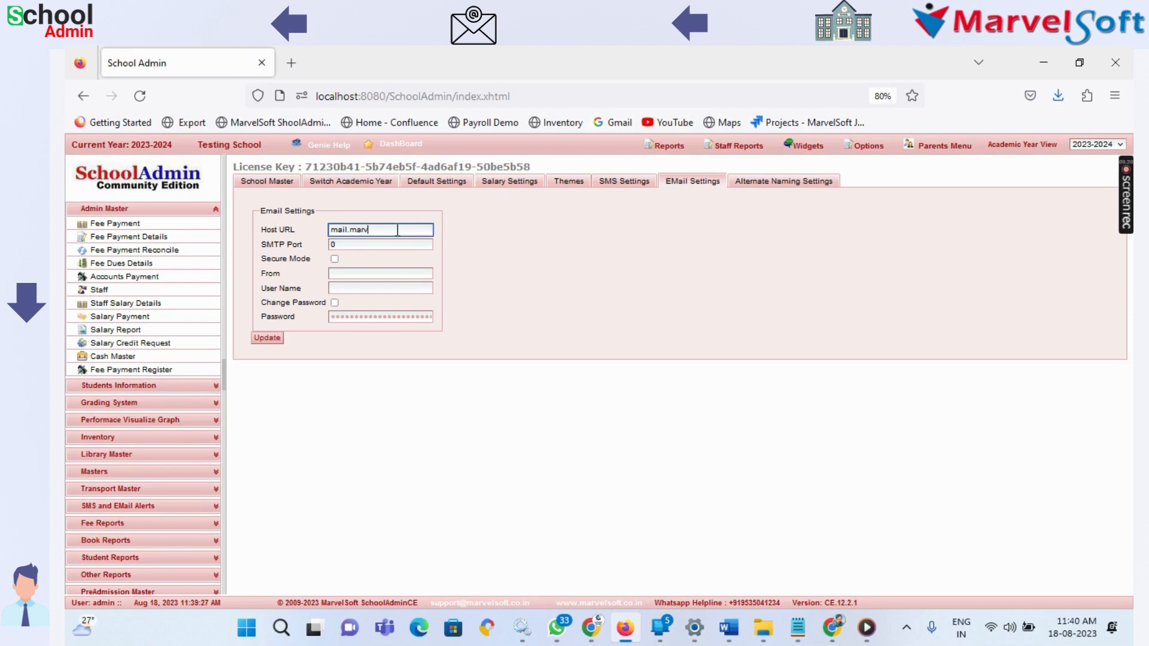
Set the email host URL to mail.marvelsoft.co.in and the SMTP port to 465, and enable secure mode.
type("ft.co.in")
double_click(383, 245)
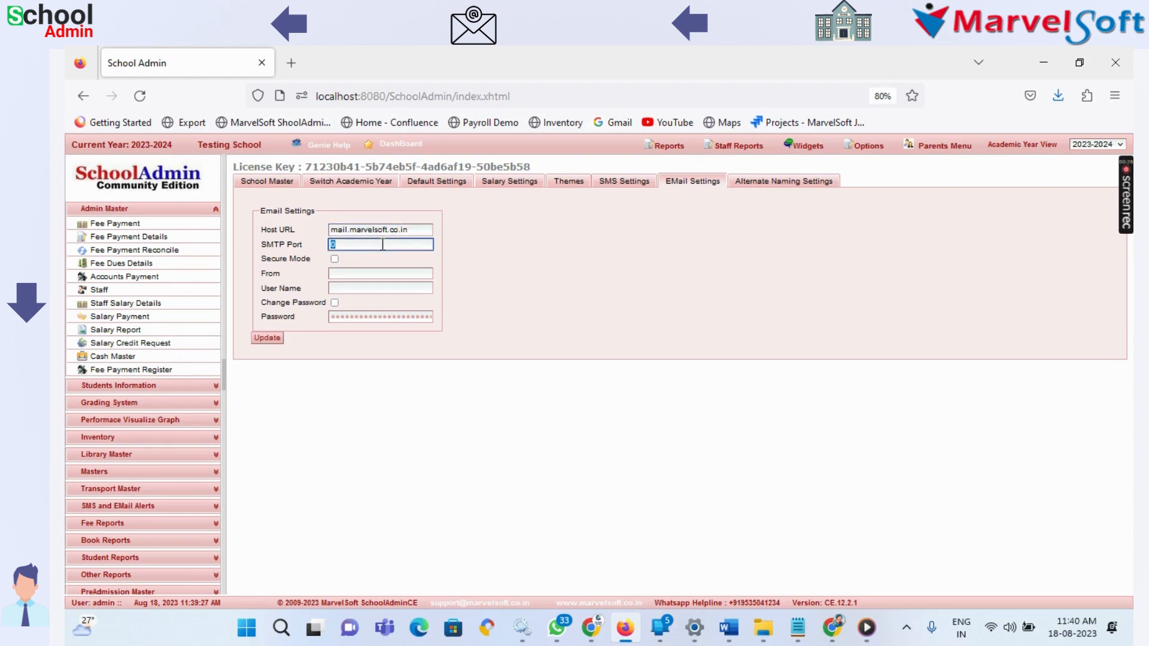
type("465")
left_click(336, 258)
Enter the sender's e-mail address in the From field of the email settings.
left_click(347, 275)
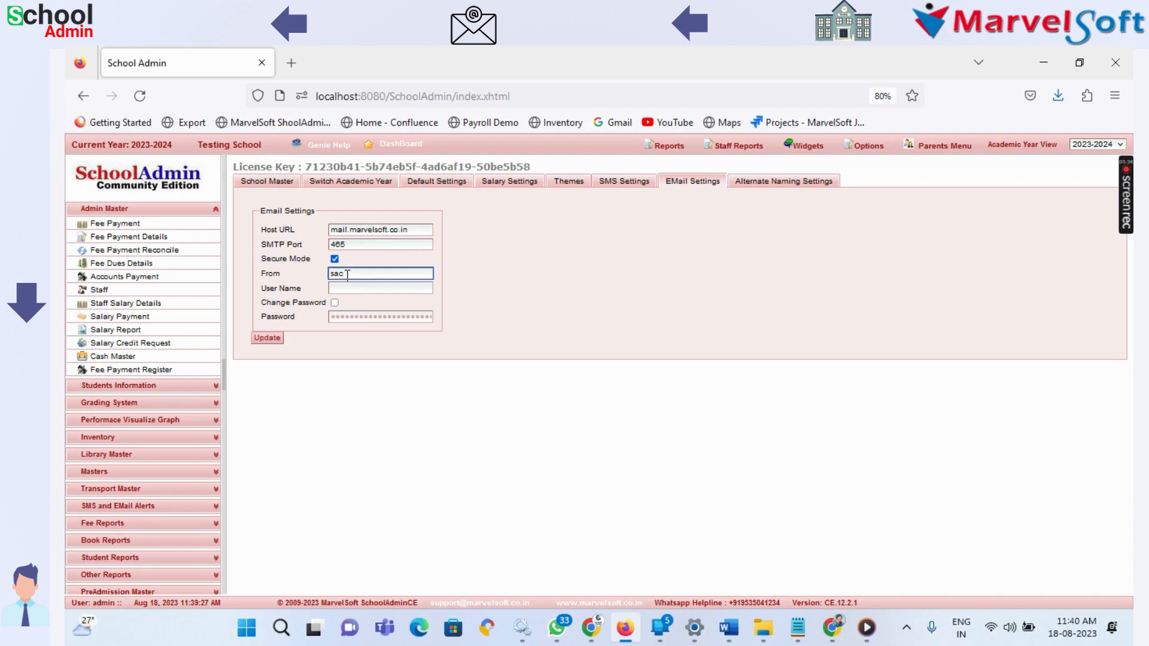
Enter the mail account's e-mail address as the user name in the email settings.
left_click(363, 289)
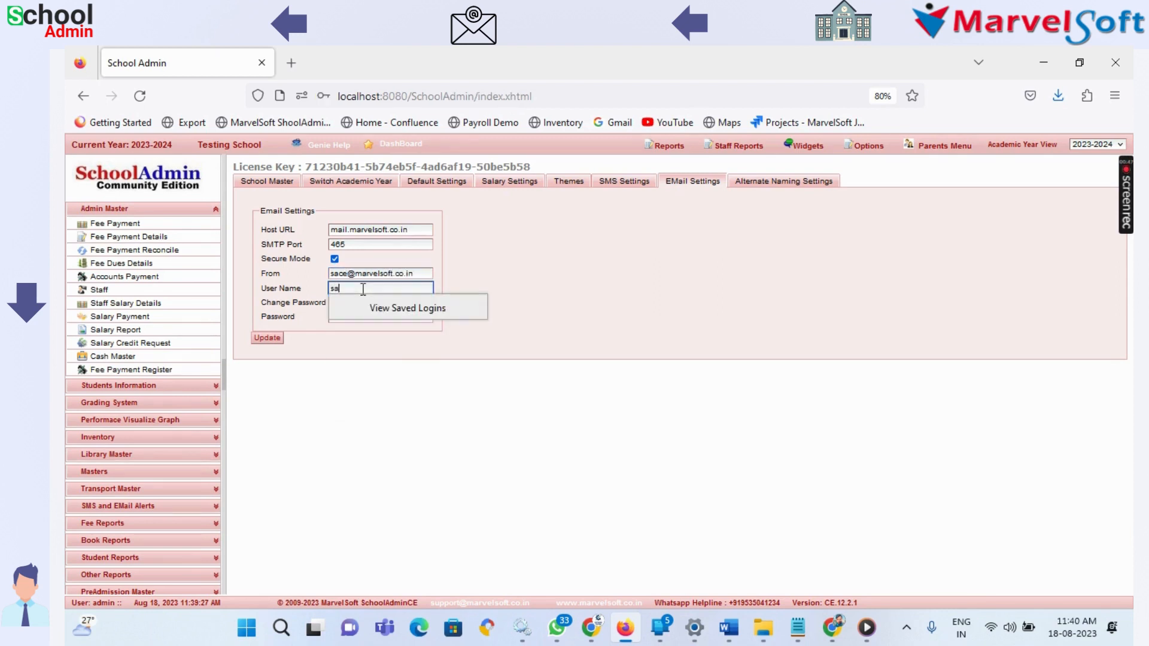
left_click(465, 263)
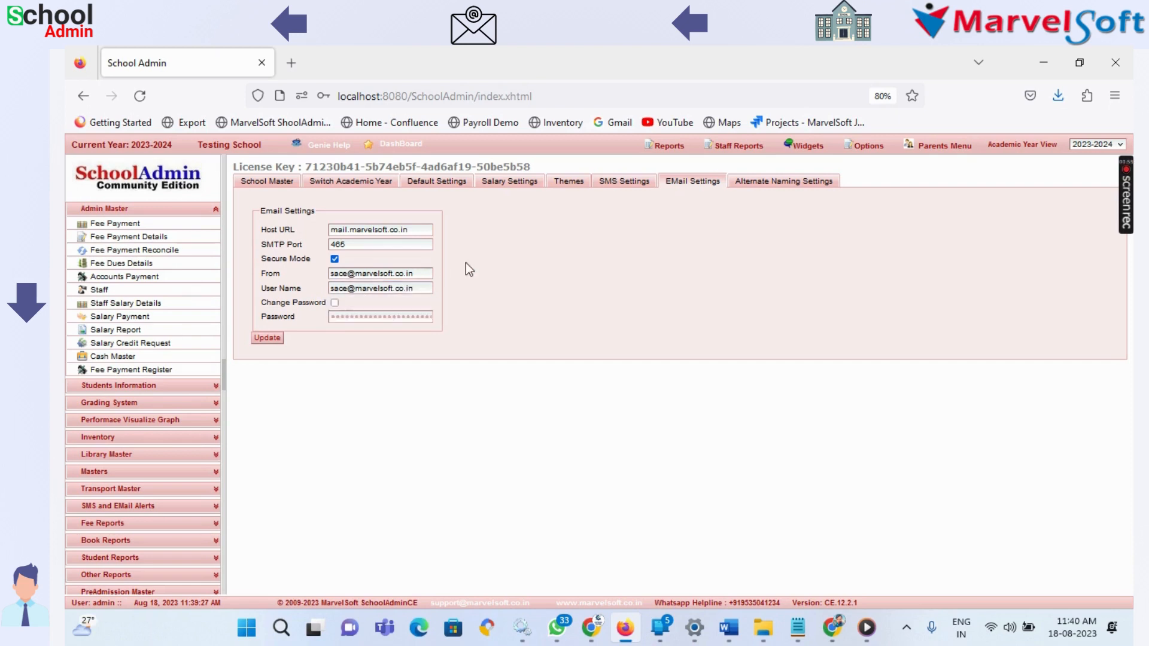
Enable the password change, paste the mail account password and save the email settings.
left_click(337, 303)
double_click(350, 320)
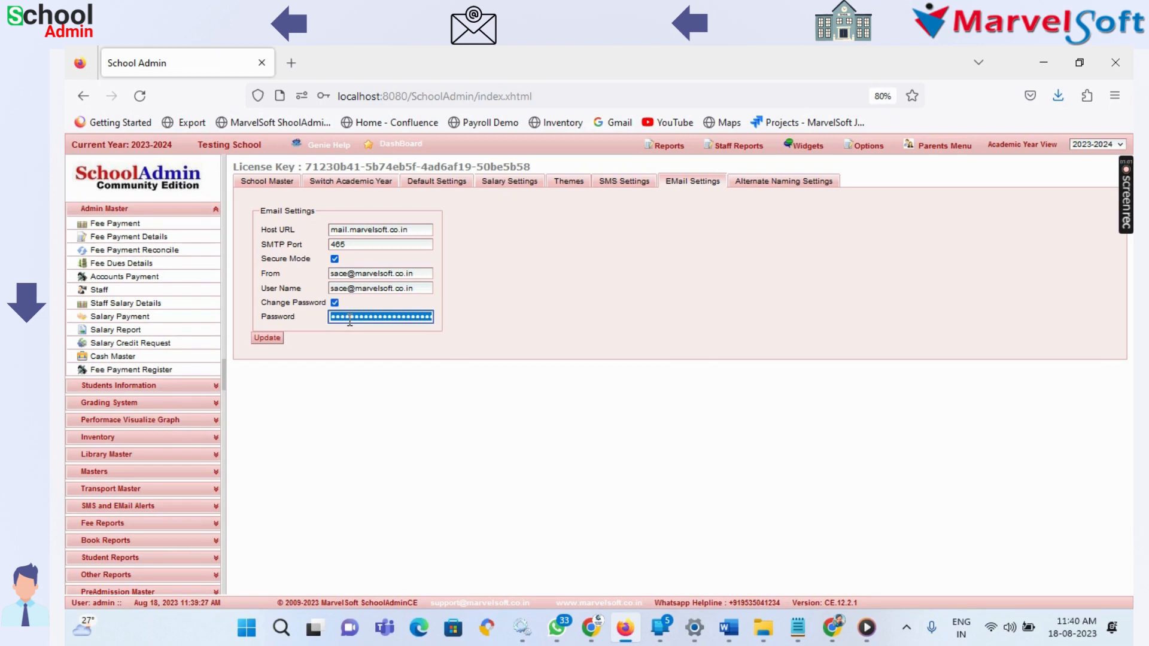
key("ctrl+v")
left_click(275, 333)
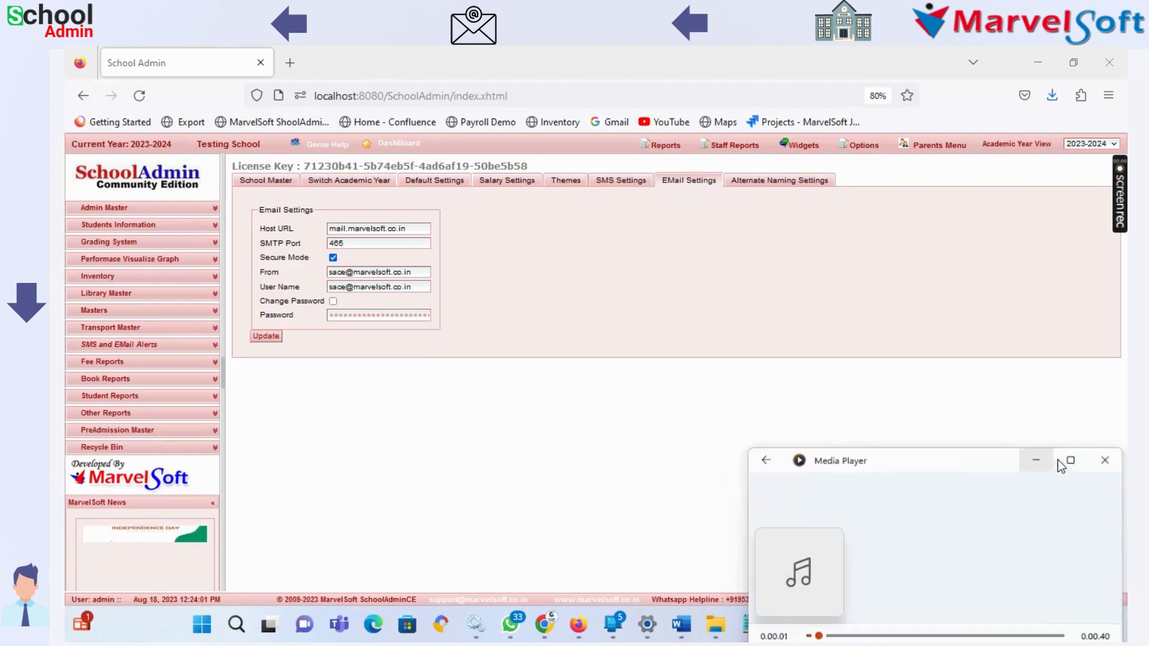
Create a new email template named SchoolAdmin with the message type GENERAL.
left_click(1034, 461)
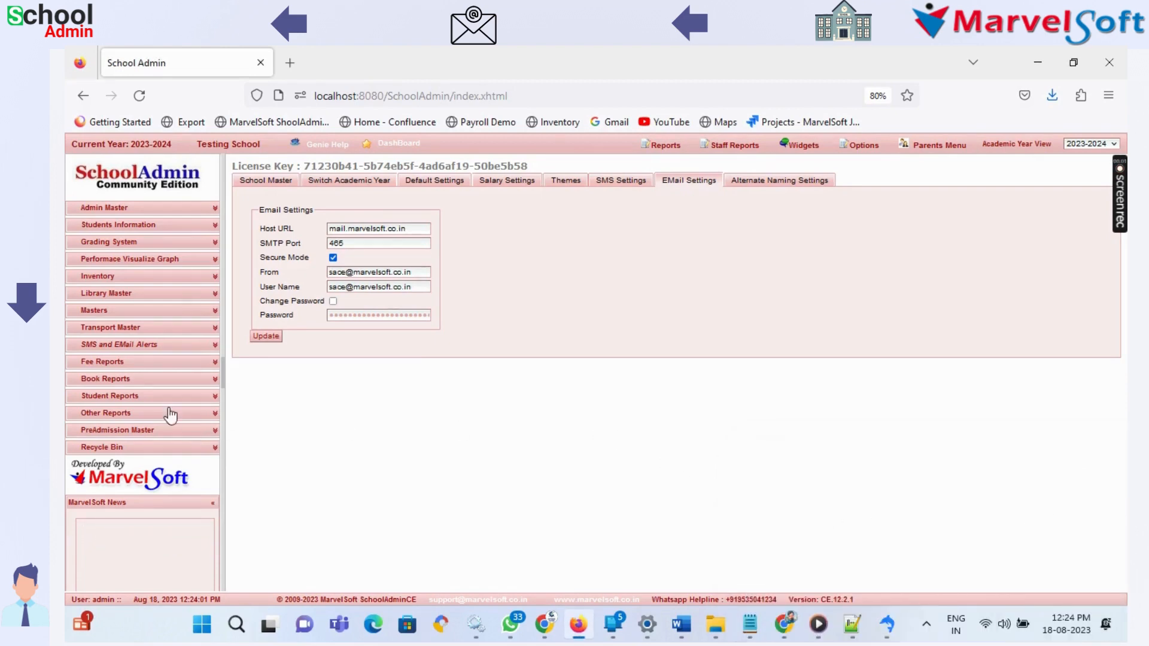
left_click(150, 346)
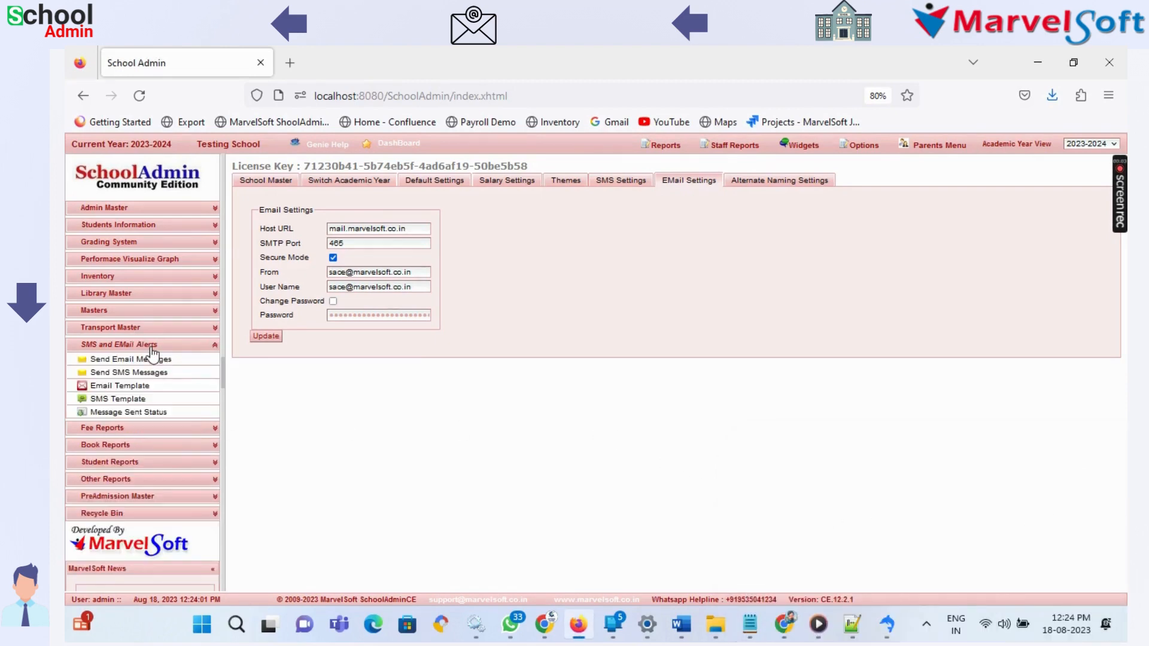
left_click(118, 388)
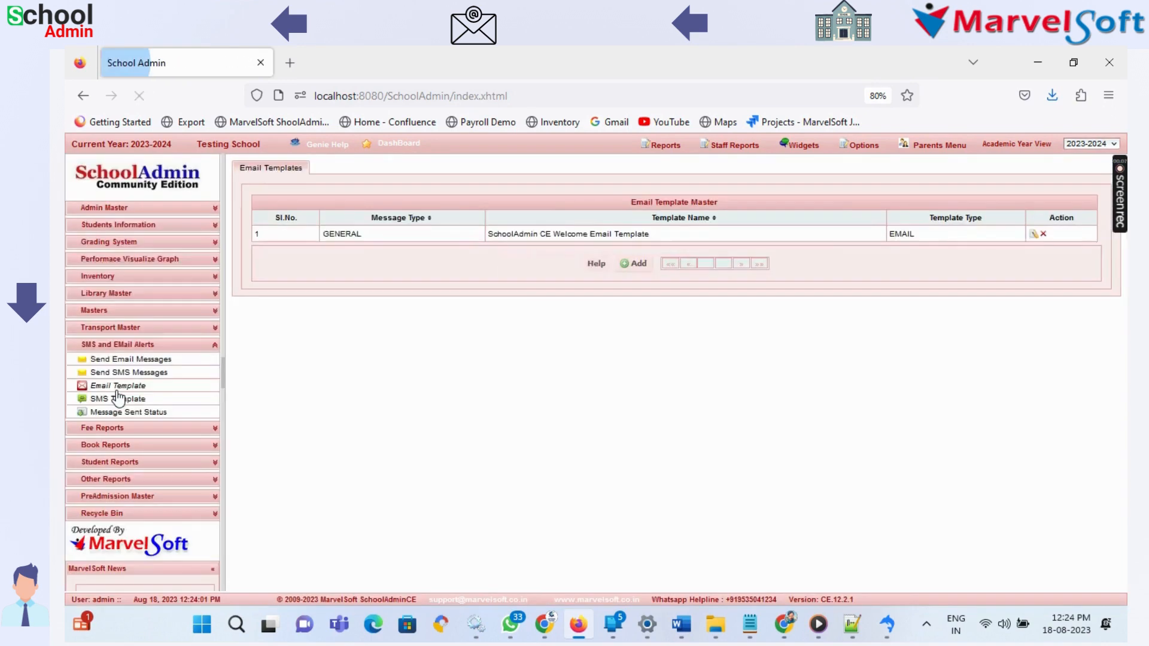
left_click(627, 264)
left_click(493, 258)
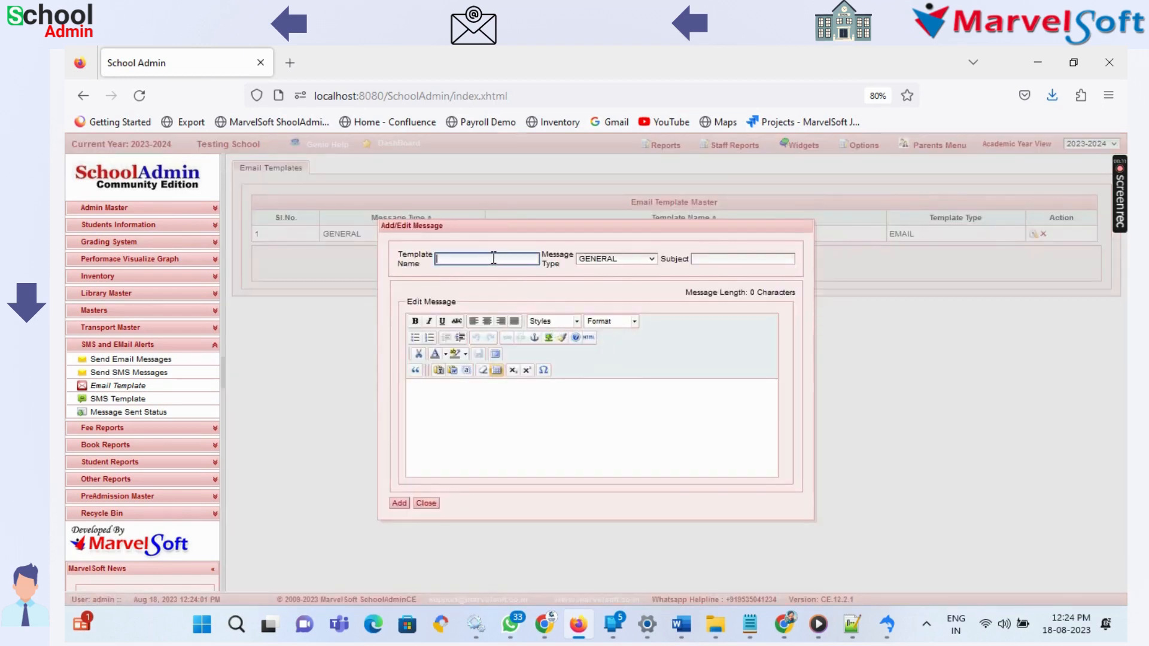
type("School")
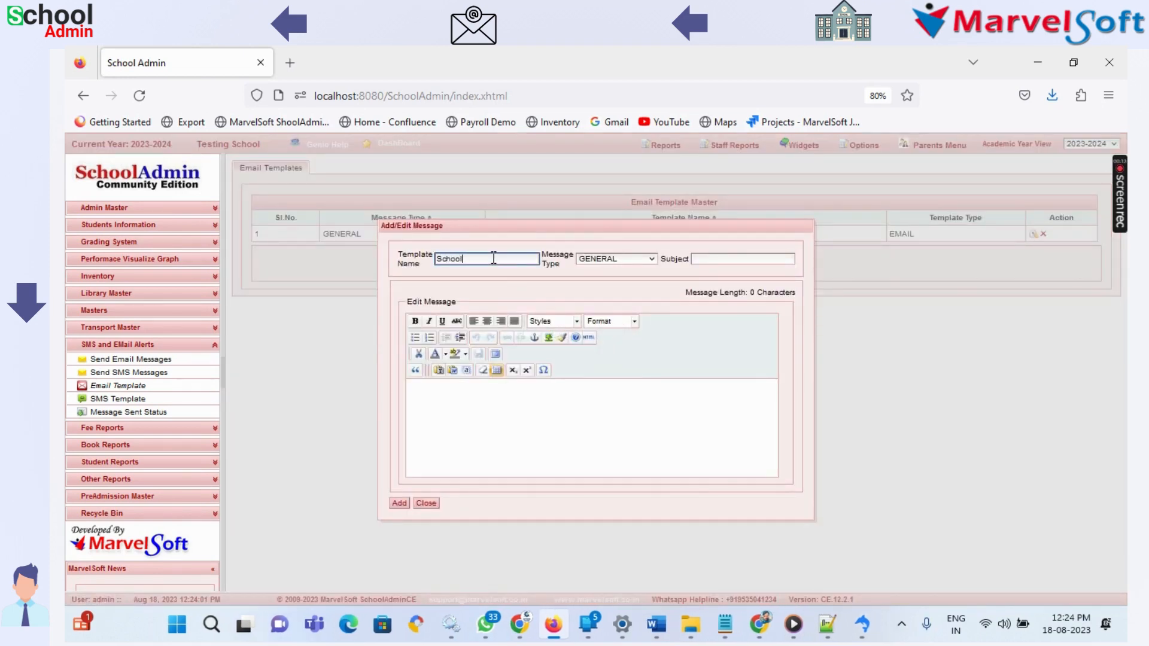
type("Admin")
left_click(633, 259)
left_click(654, 257)
Enter "Greeting From MarvelSoft SchoolAdmin" as the template's subject.
left_click(713, 258)
type("Gr")
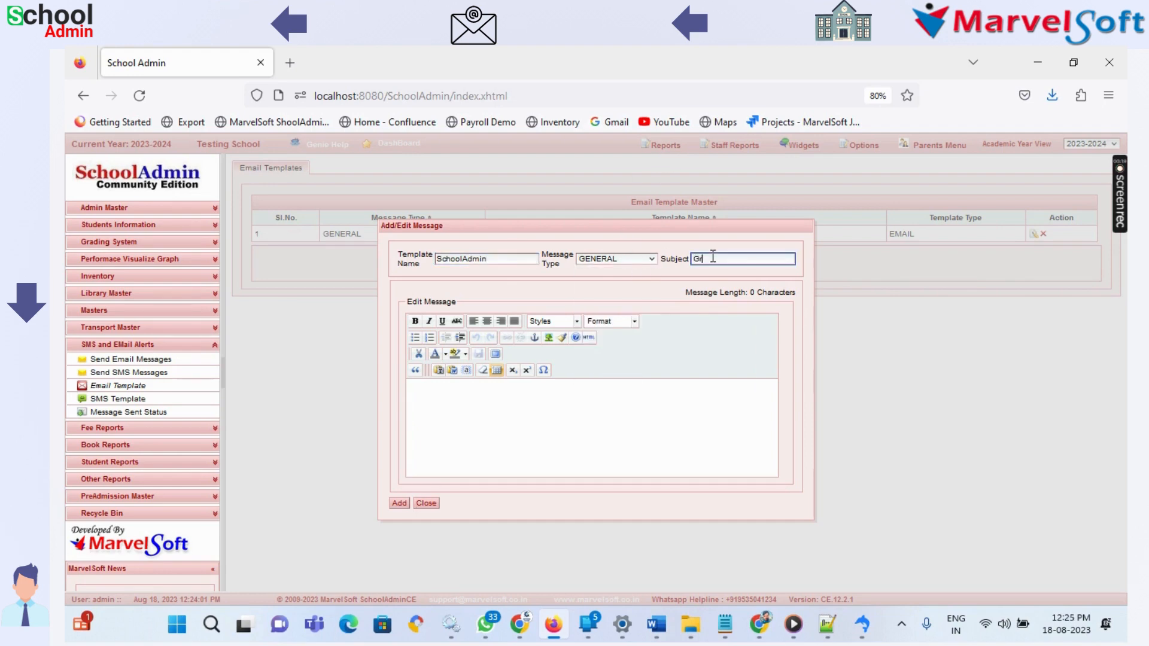
type("eeting ")
type("From")
type(" MarvelS")
type("oft School")
type("Admin")
Paste the copied greeting letter into the template's message body and add the template.
left_click(551, 409)
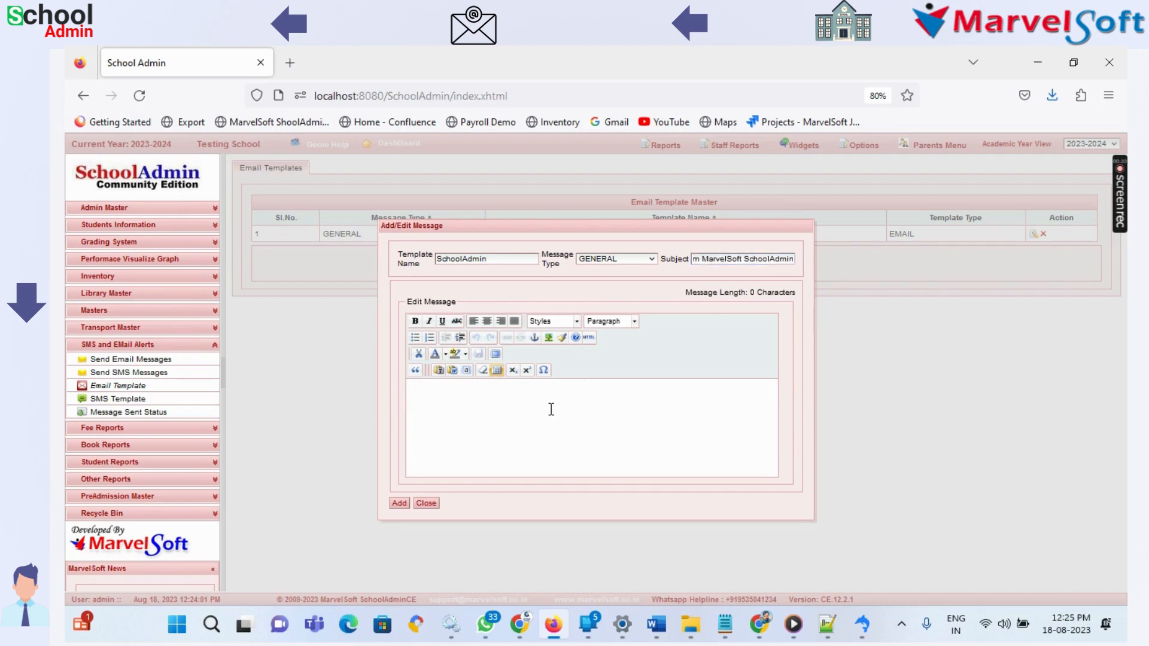
key("ctrl+v")
scroll(551, 419, "up", 5)
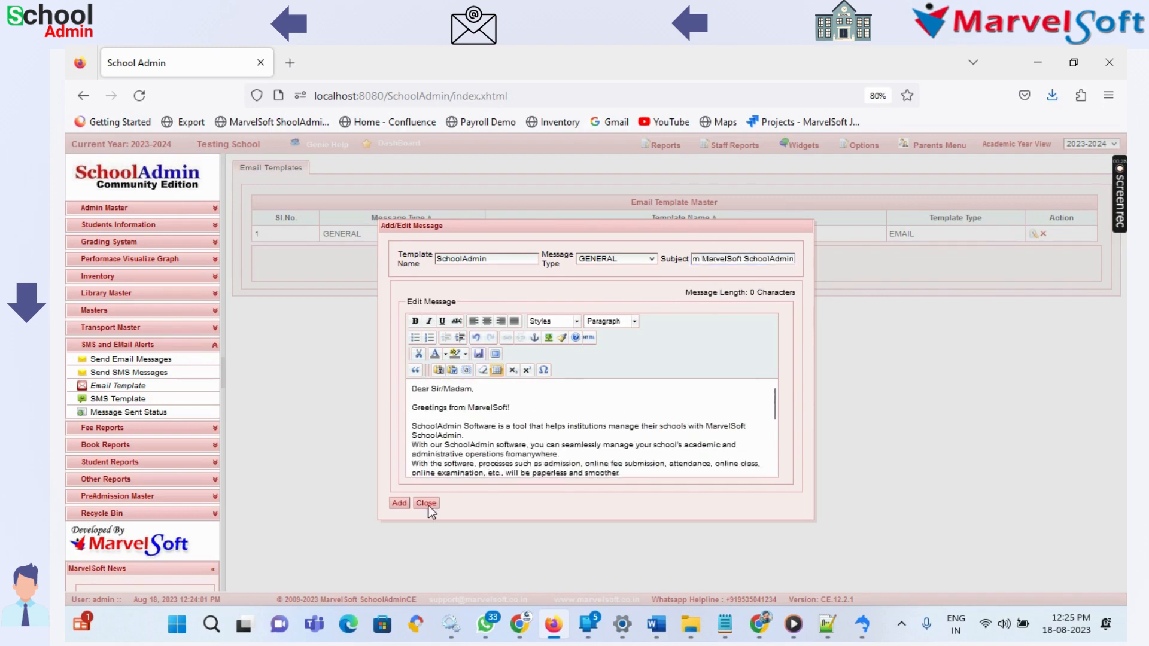
left_click(399, 503)
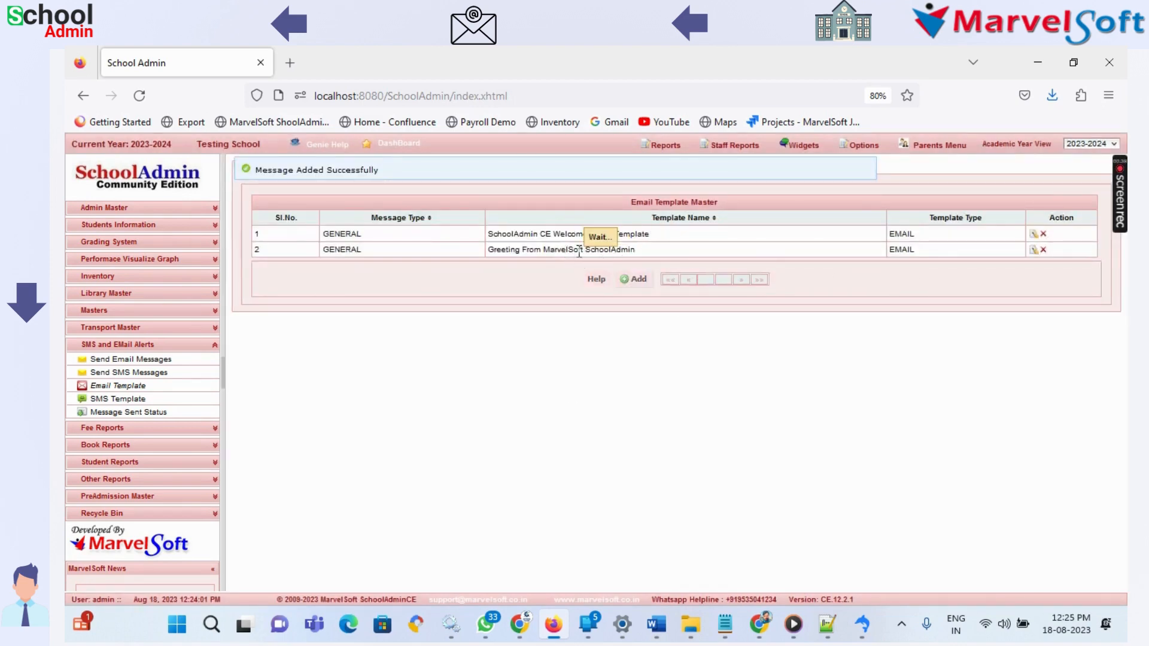
mouse_move(579, 252)
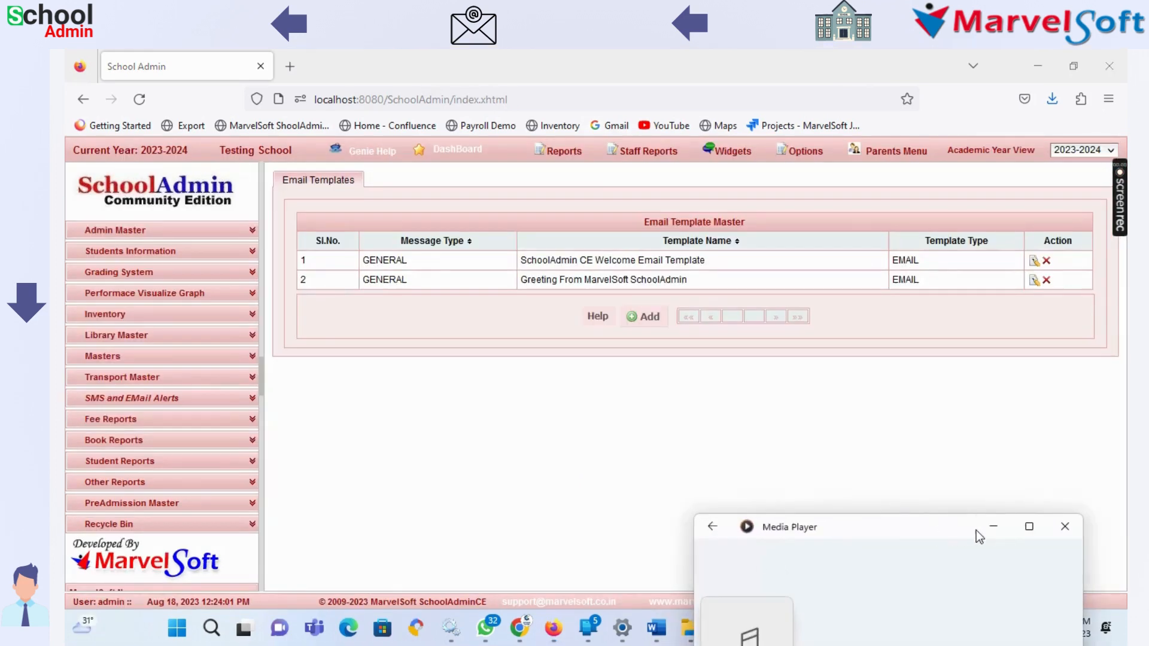
Start a new email message with delivery type EMAIL and message template type GENERAL.
left_click(994, 527)
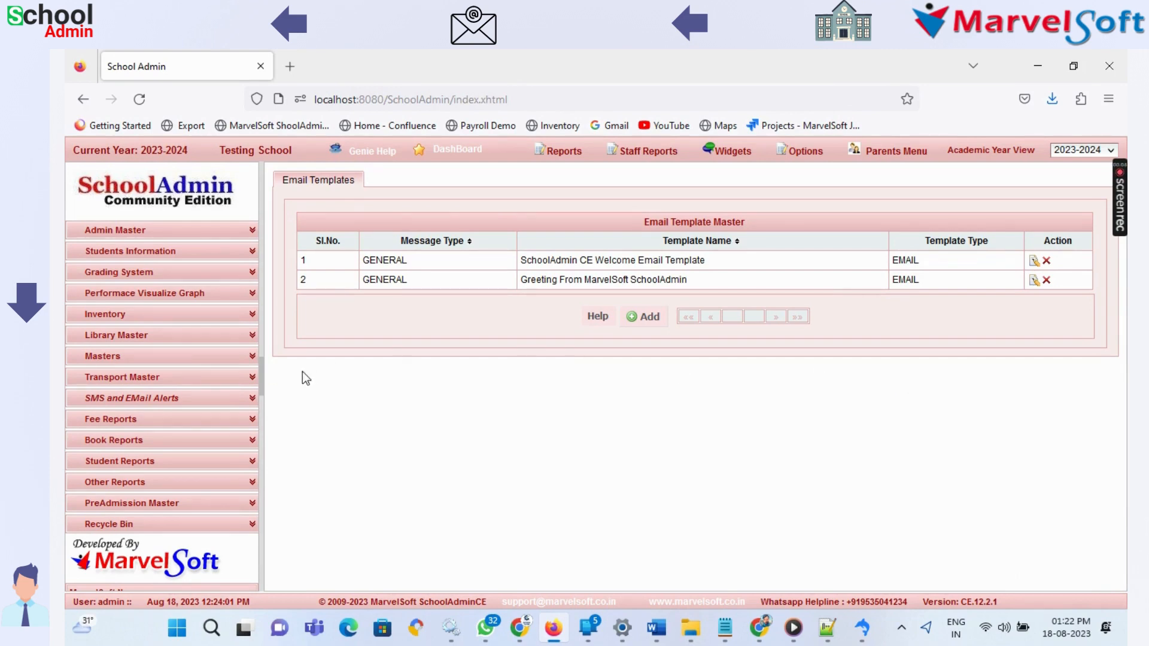
left_click(245, 402)
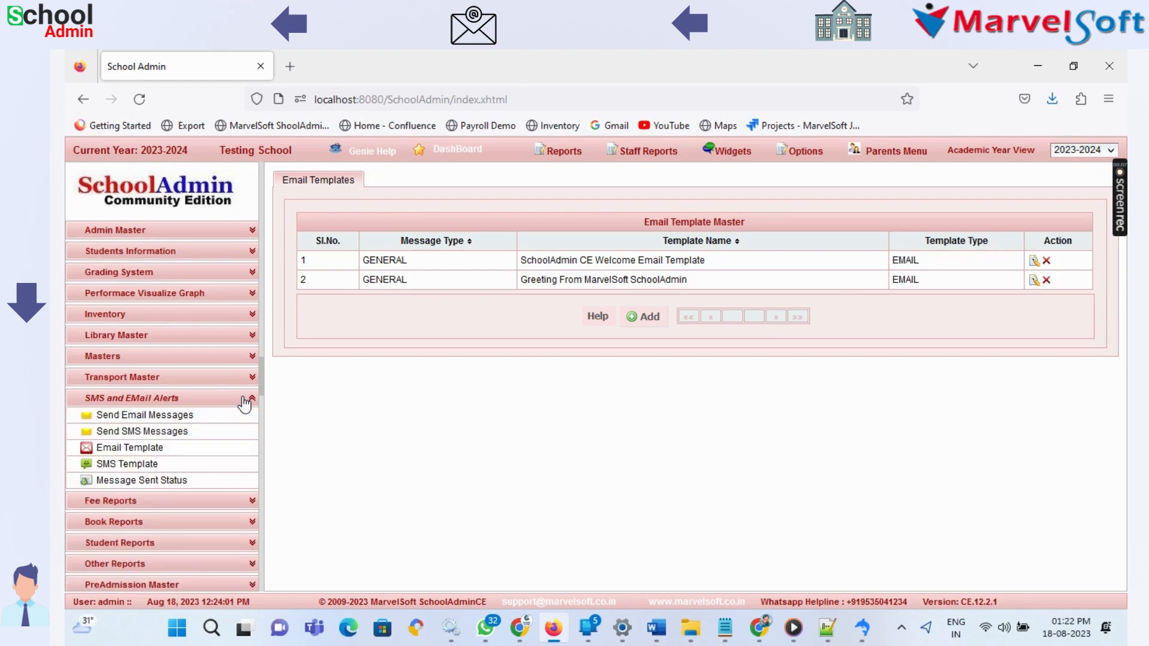
left_click(173, 421)
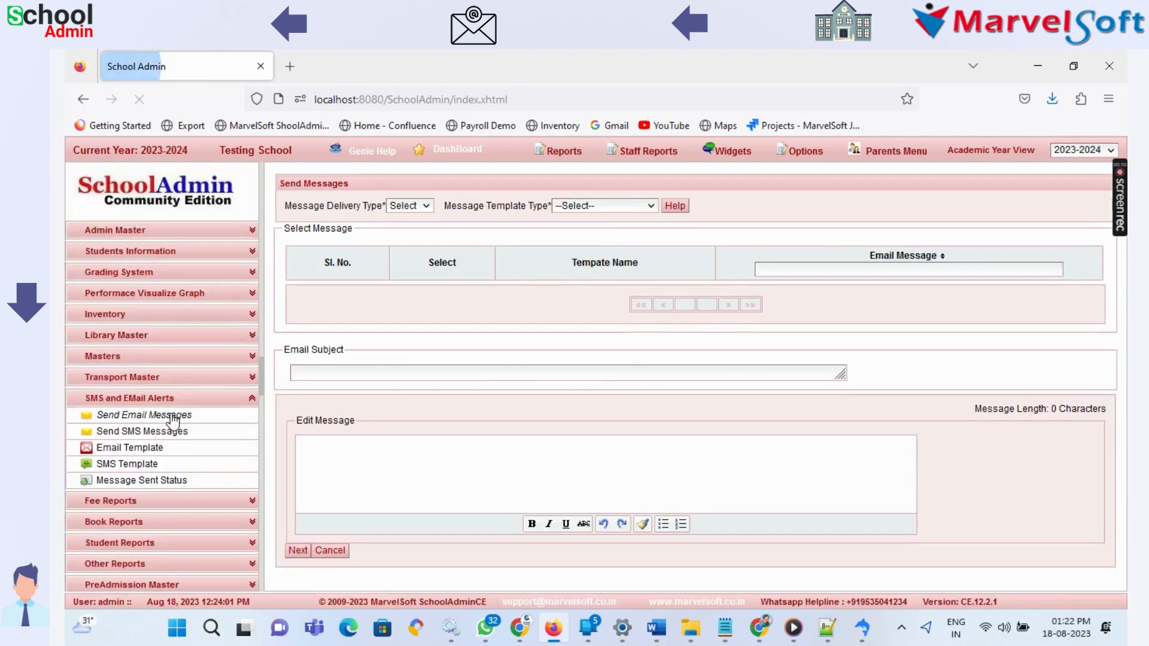
left_click(404, 208)
left_click(411, 242)
left_click(575, 207)
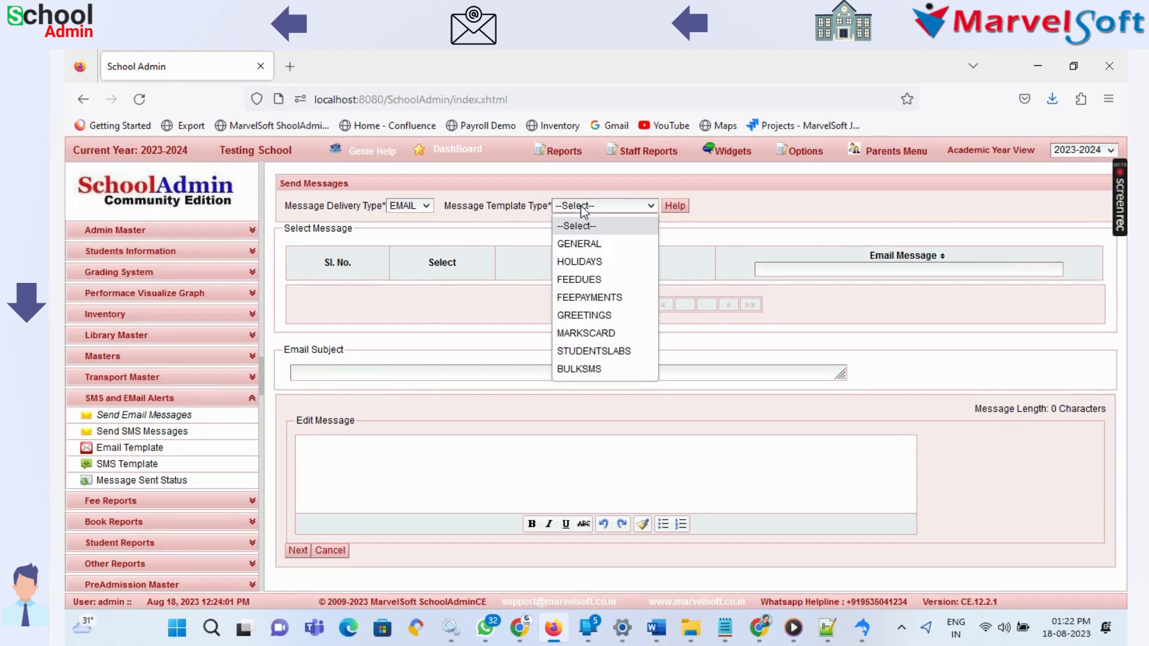
left_click(600, 243)
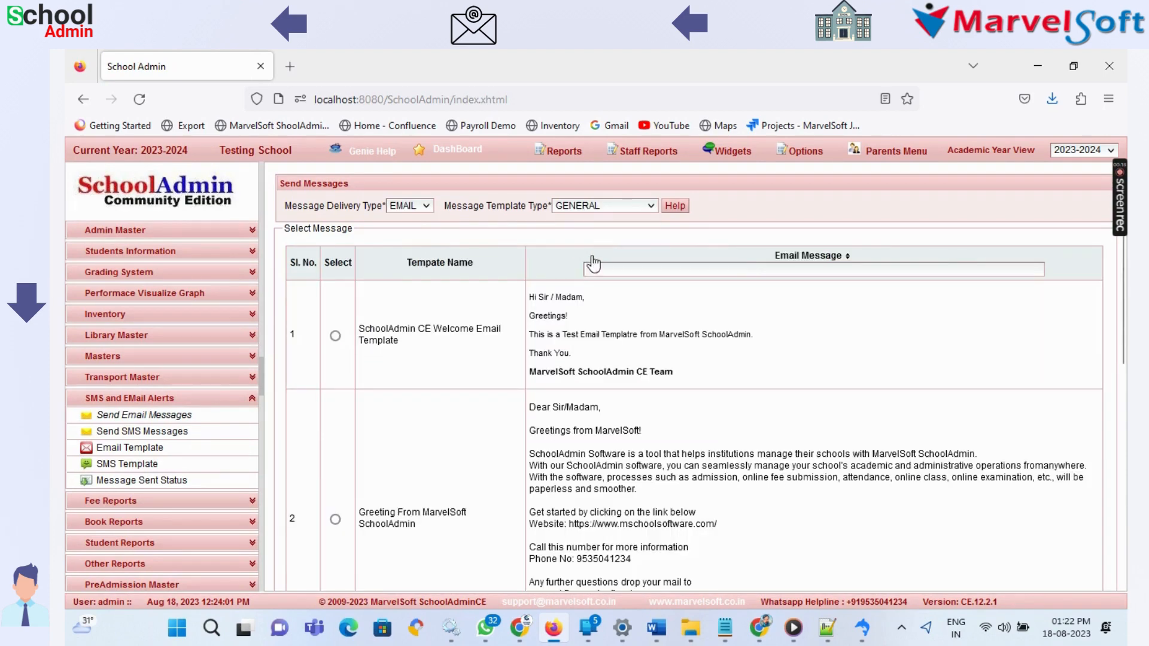
Select the "Greeting From MarvelSoft SchoolAdmin" template for the message.
scroll(378, 386, "down", 3)
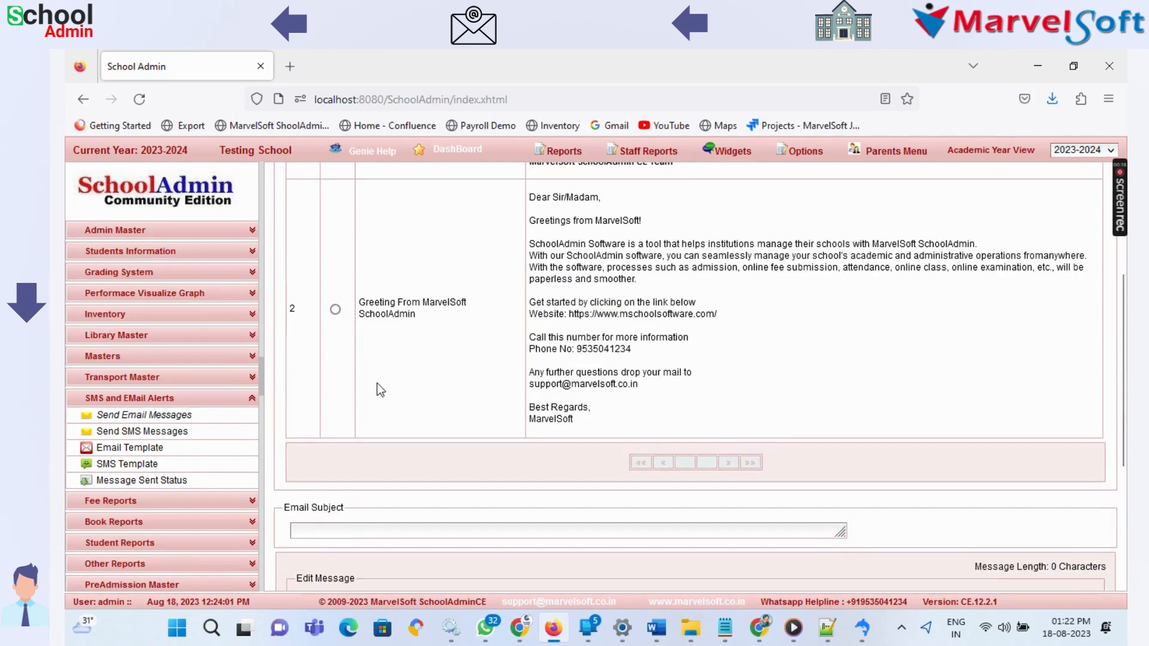
left_click(335, 309)
left_click_drag(360, 301, 450, 326)
left_click(449, 327)
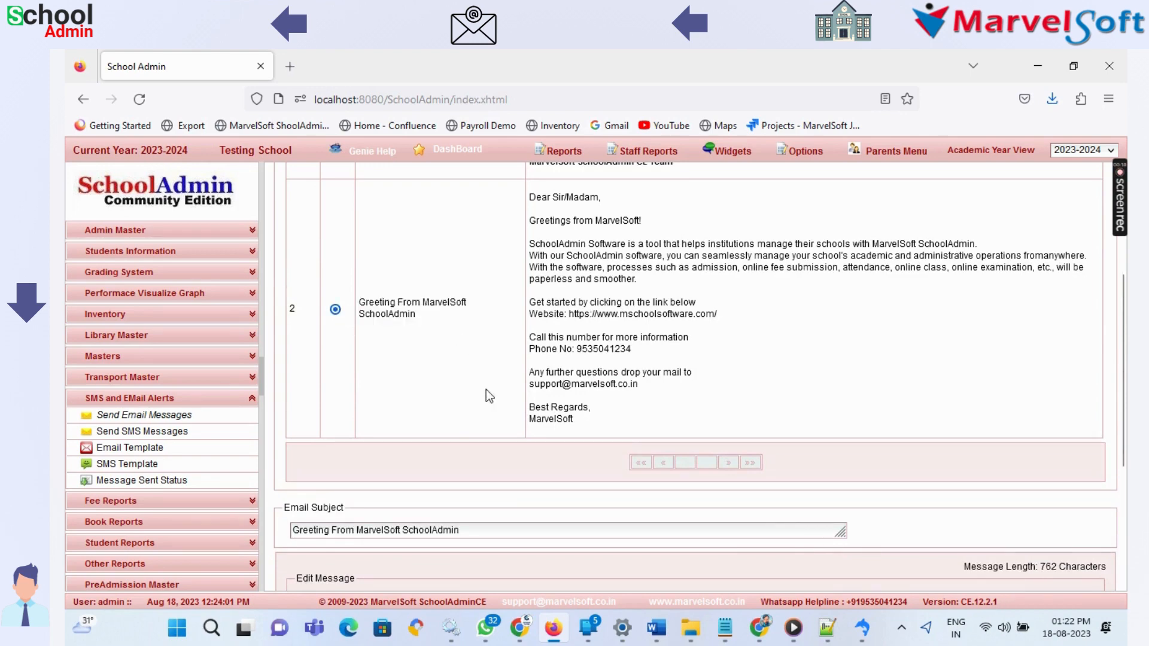
Review the message text, choose Students as the receiver type and proceed to the recipient selection.
scroll(498, 424, "down", 1)
scroll(498, 425, "down", 3)
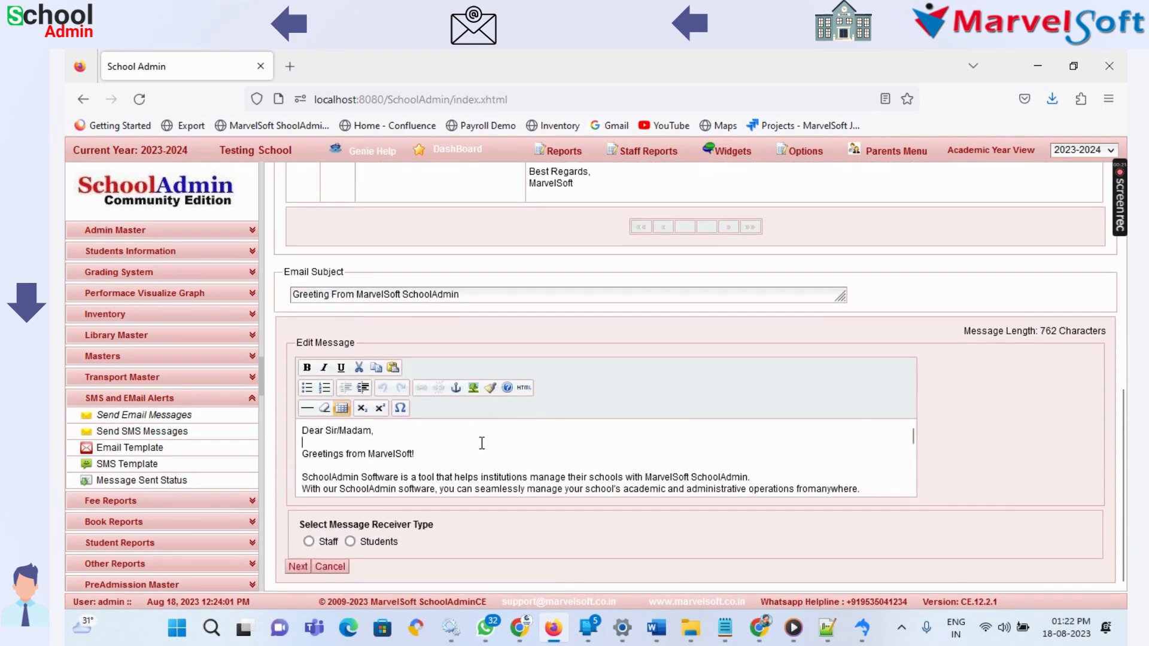
scroll(482, 443, "down", 2)
scroll(481, 444, "down", 2)
scroll(479, 447, "up", 6)
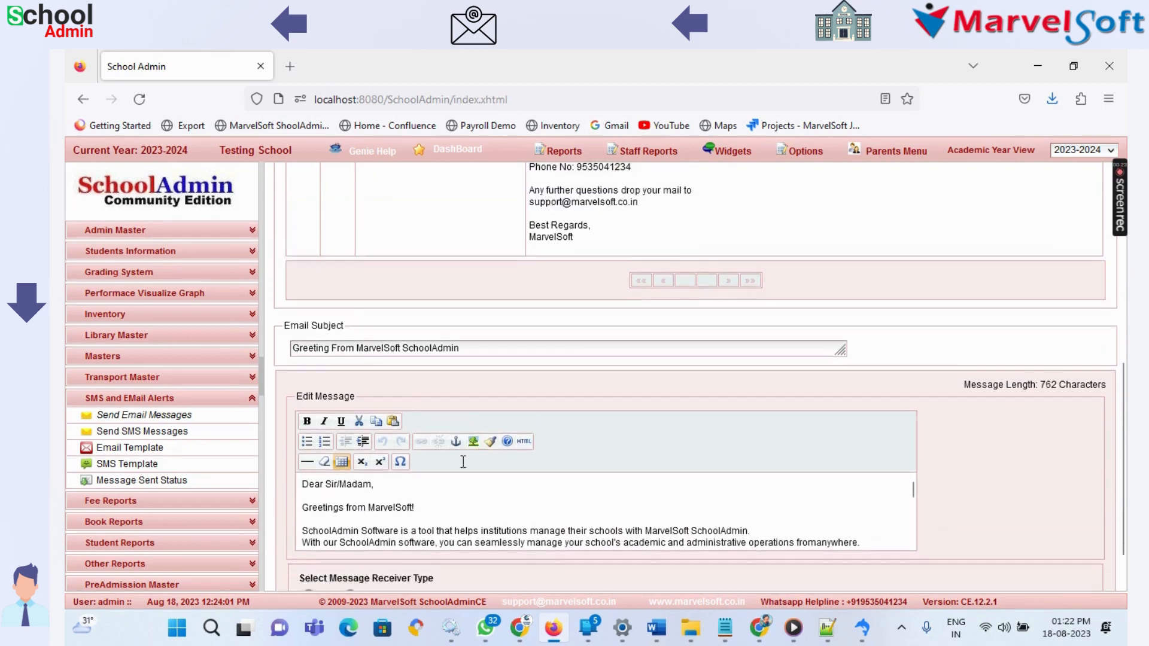
scroll(464, 461, "down", 3)
scroll(460, 455, "down", 5)
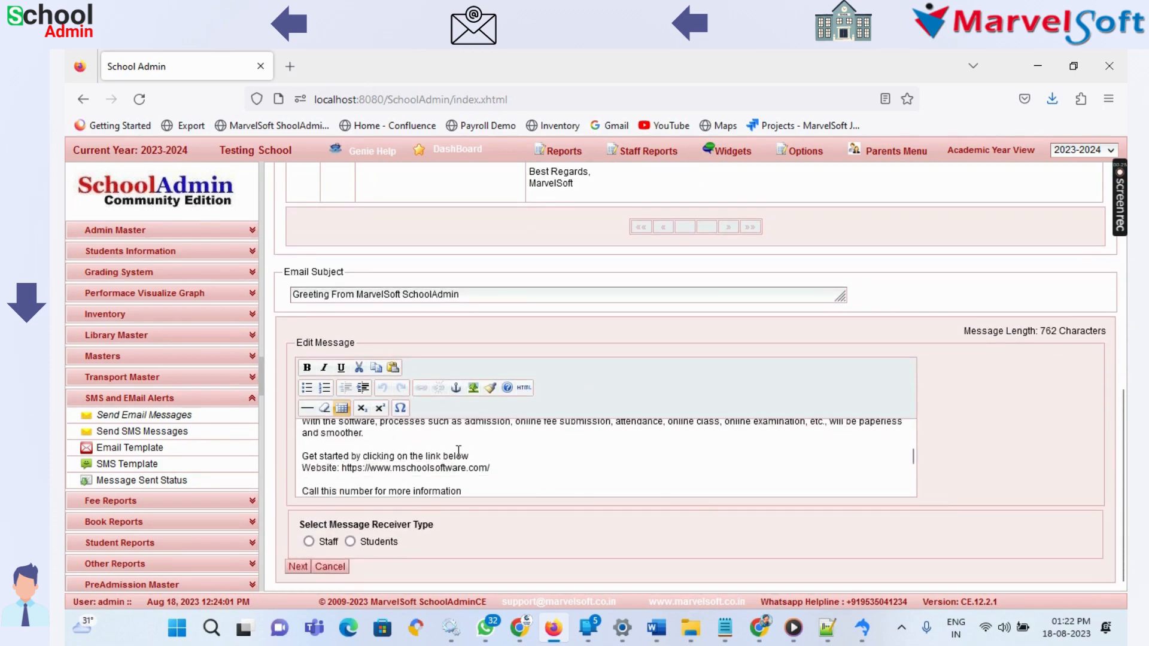
left_click(351, 542)
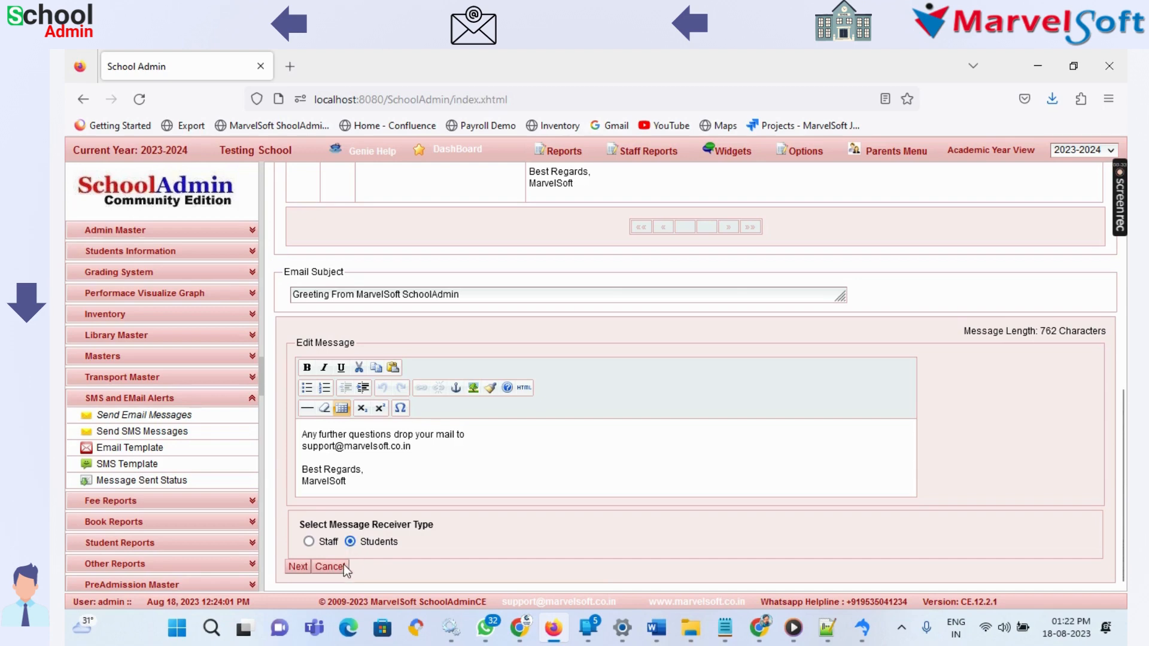
left_click(303, 567)
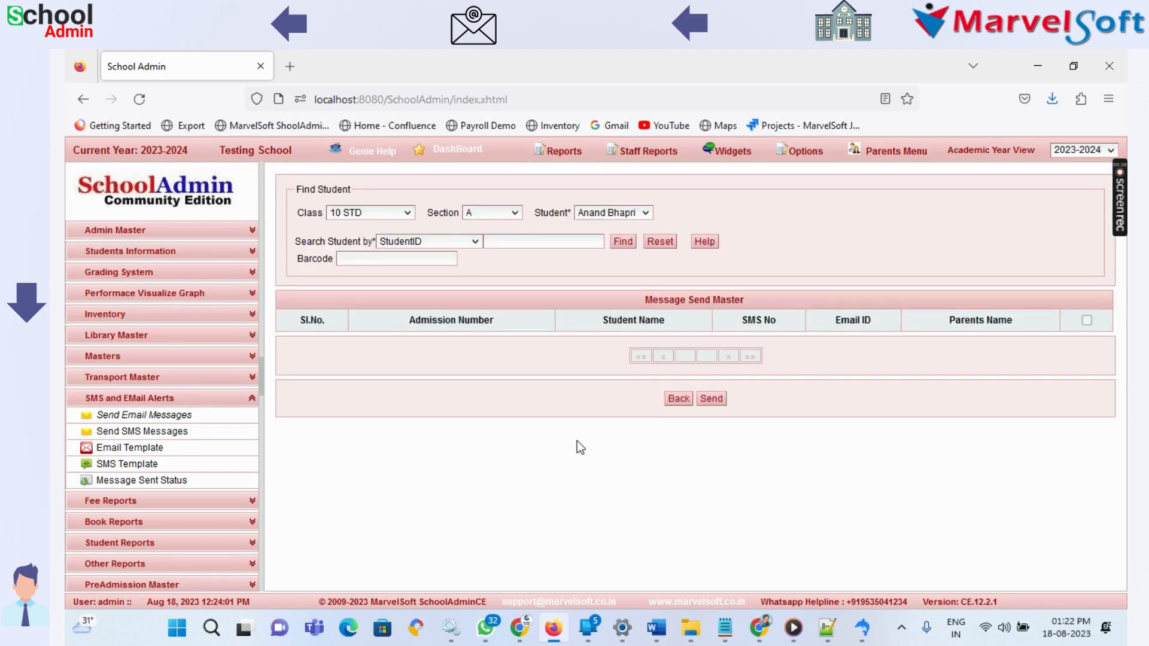
Reset the student search, then find the student in class 10 STD, section A.
left_click(656, 242)
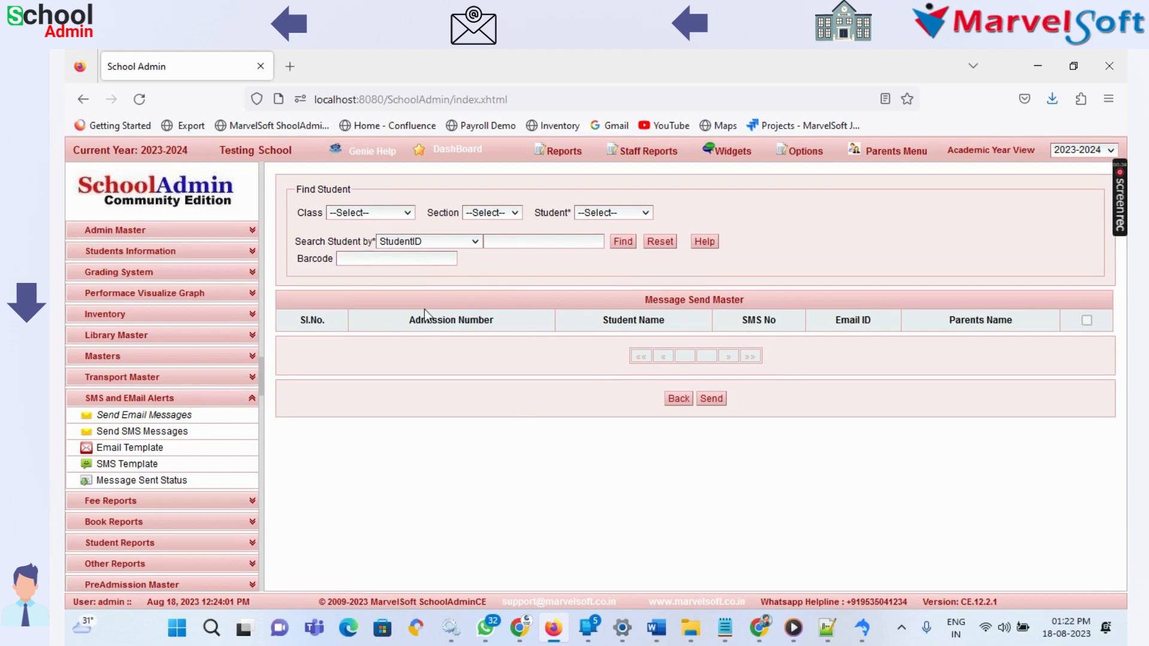
left_click(412, 214)
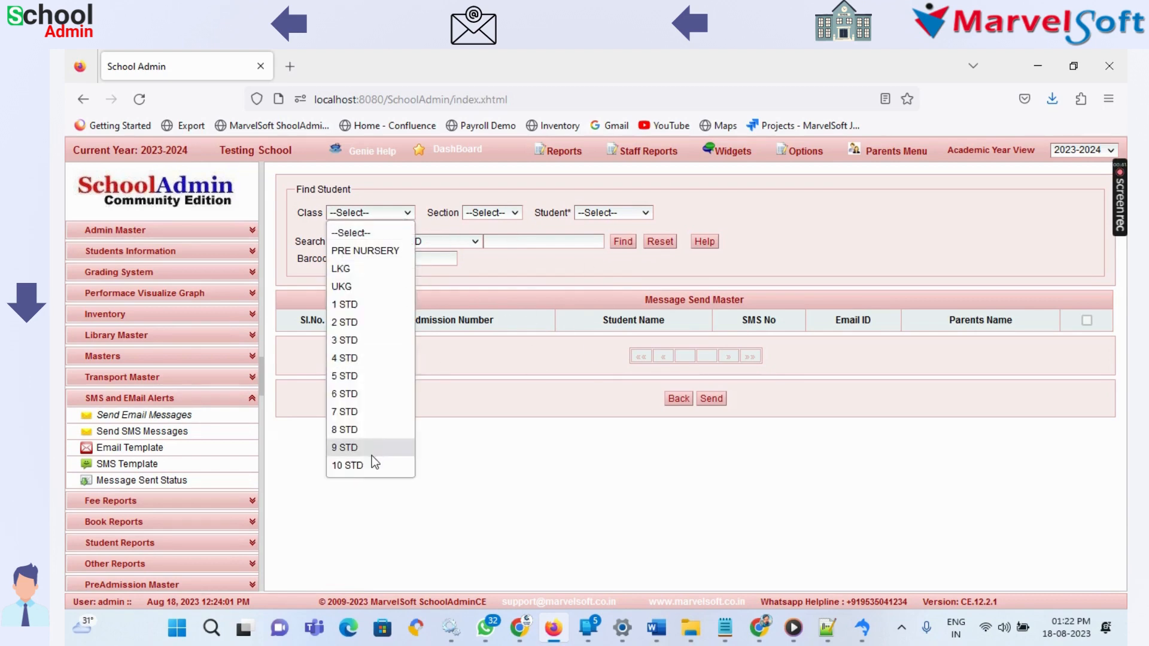
left_click(353, 465)
left_click(492, 213)
left_click(473, 255)
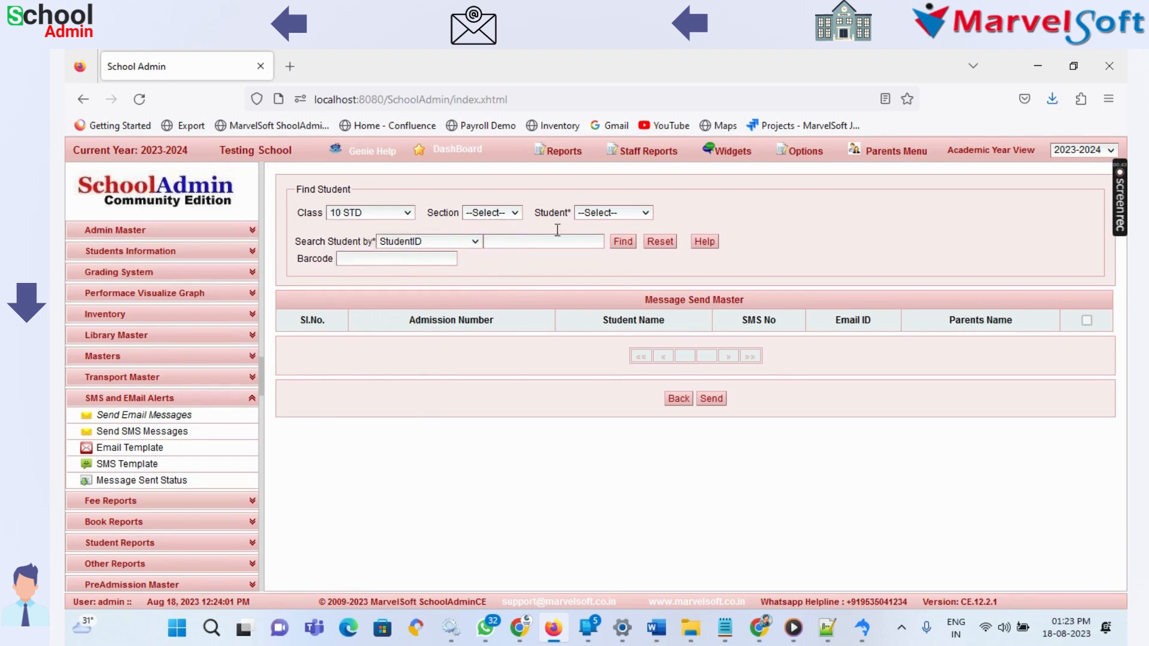
left_click(613, 213)
left_click(608, 251)
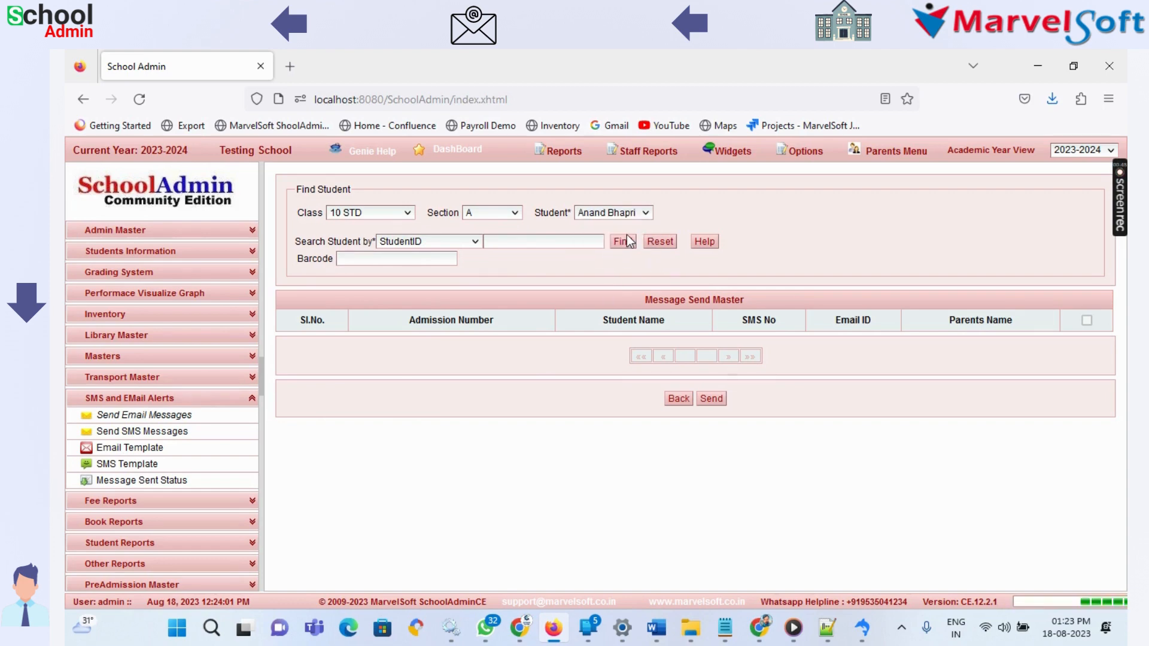
left_click(622, 241)
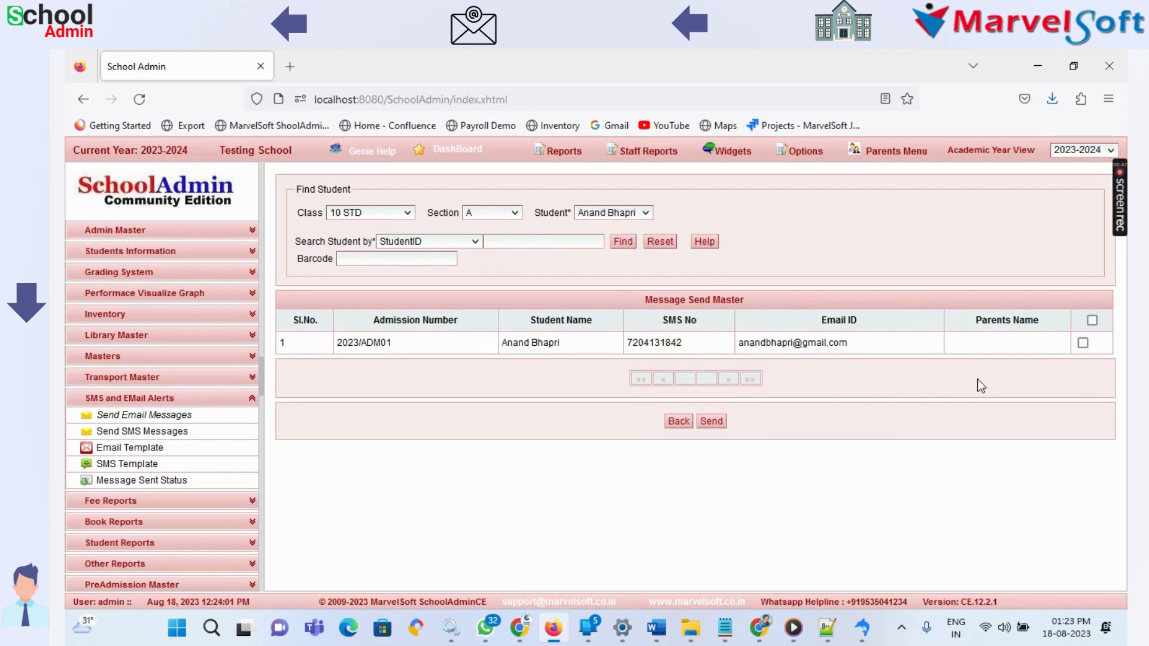
Mark the found student as recipient and send the email.
left_click(1092, 321)
left_click(722, 424)
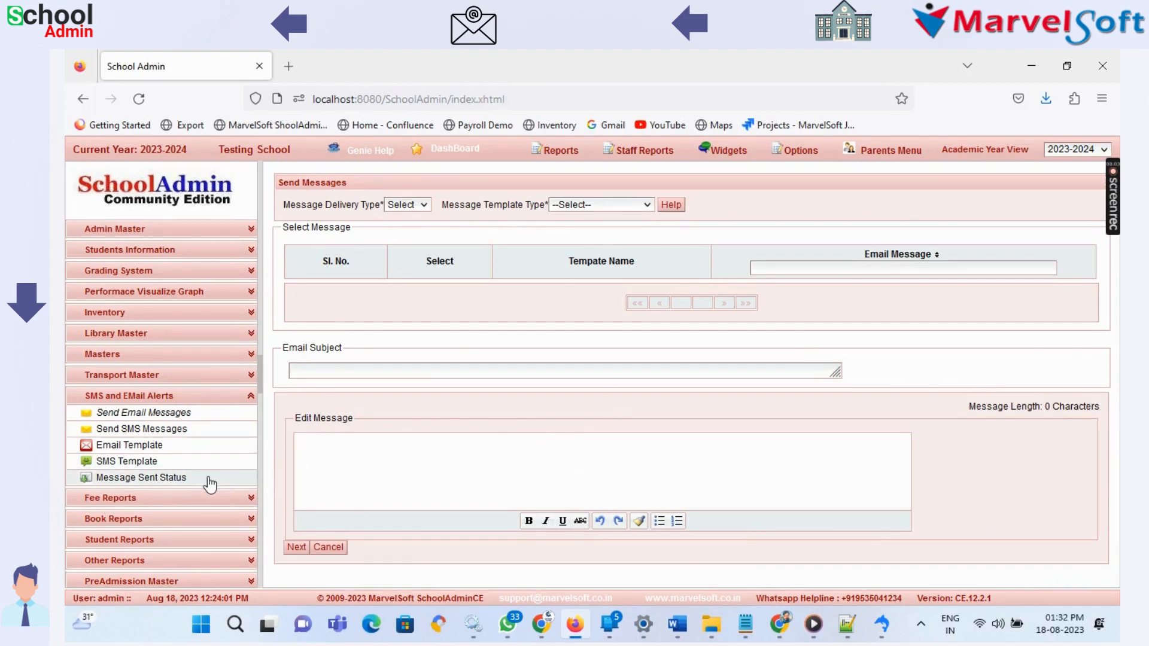
View the email log in the message sent status to check the delivery of the sent email.
left_click(143, 482)
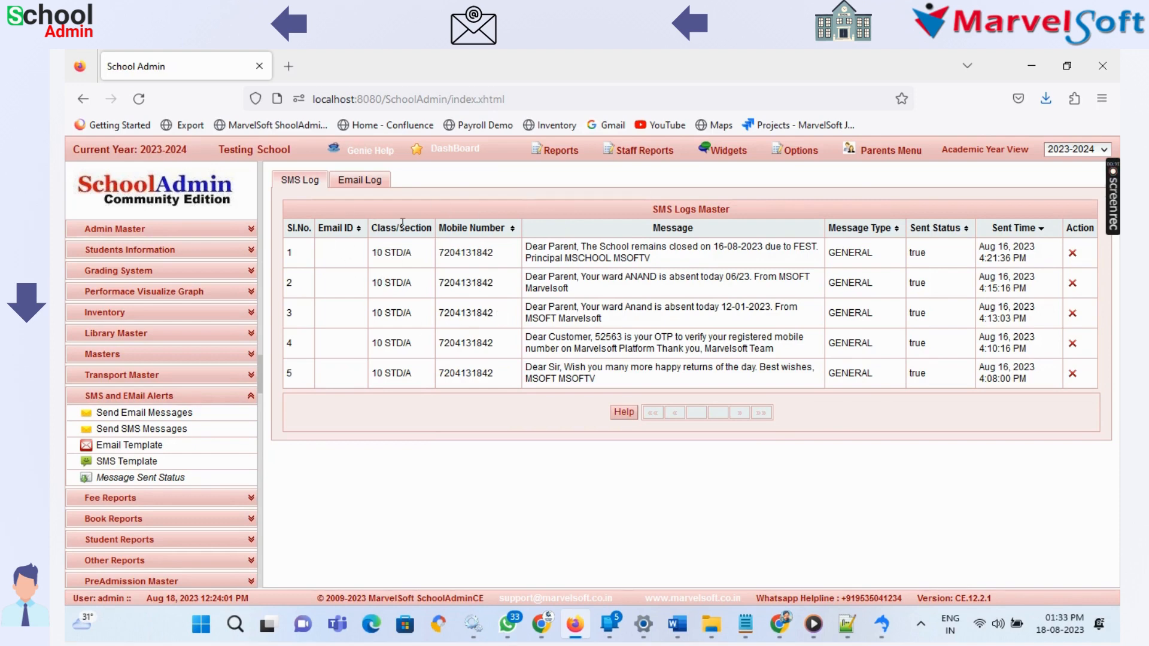
left_click(346, 180)
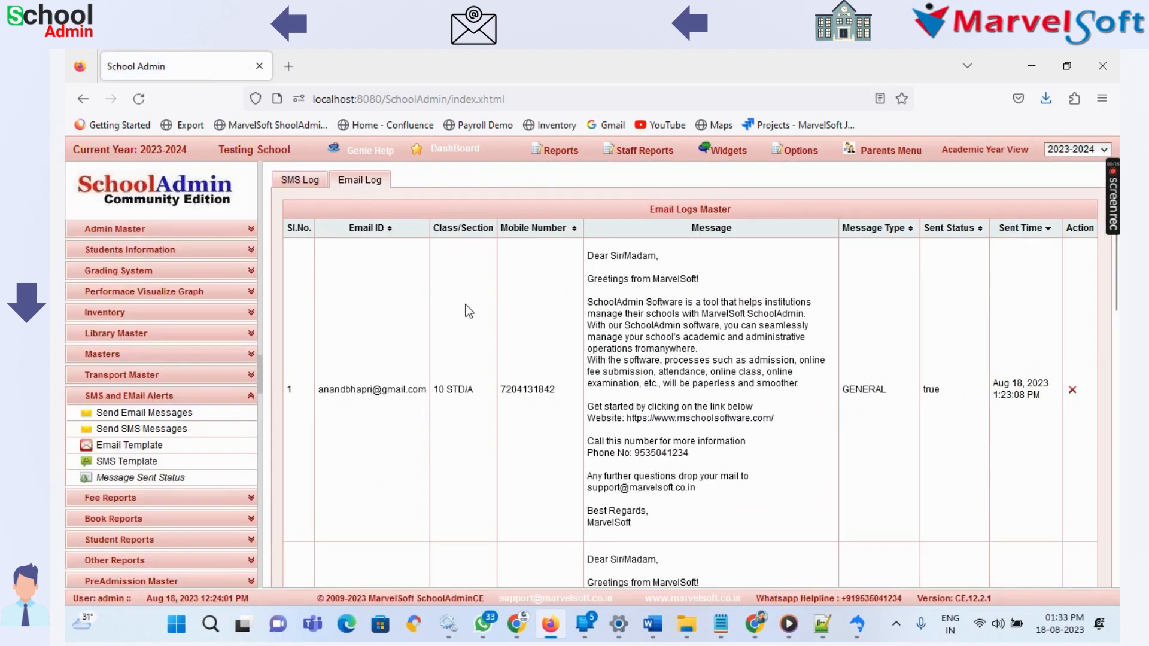
Examine the newest email log entry's recipient address, message text, sent status and sent time, and look through the older entries.
scroll(683, 329, "down", 1)
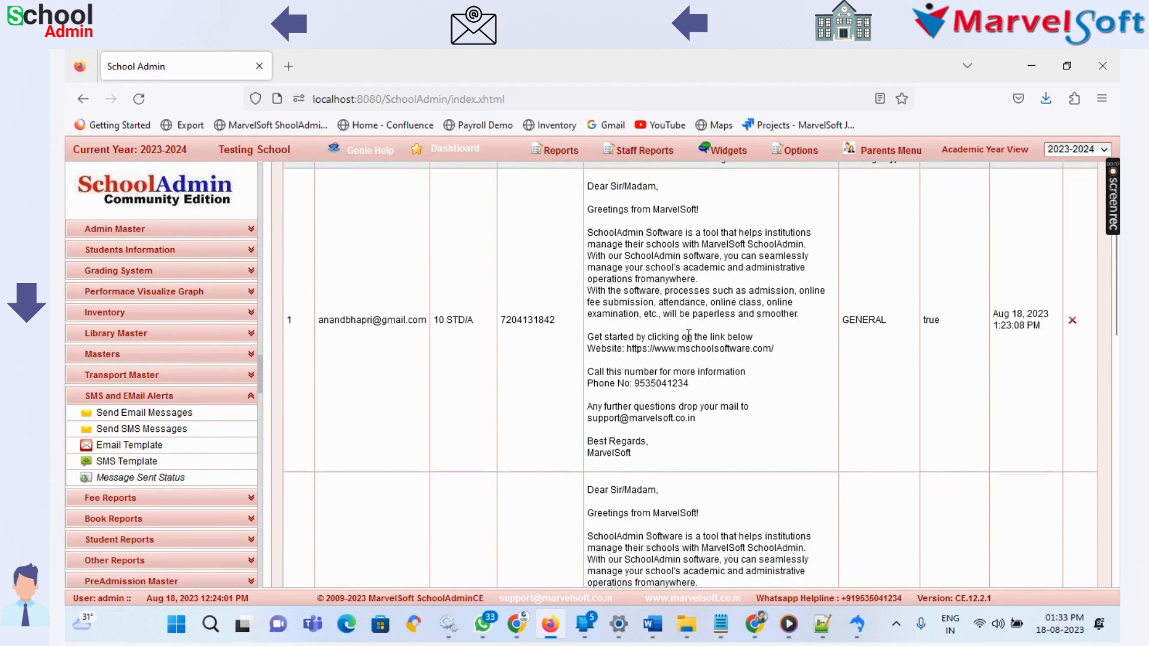
scroll(681, 325, "up", 1)
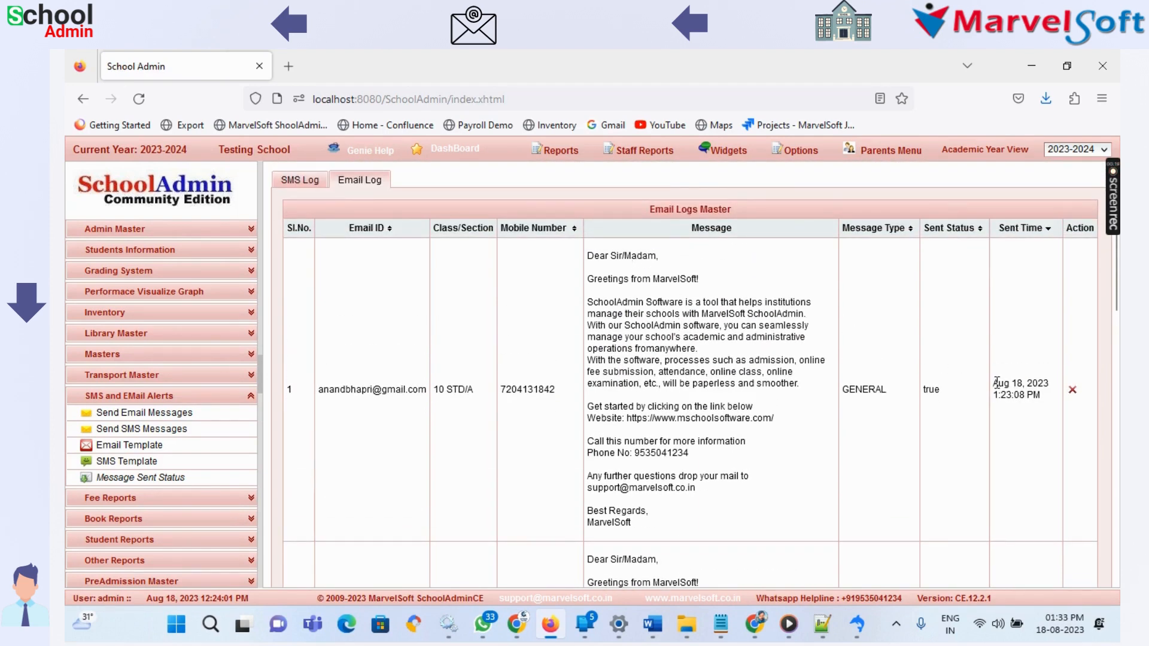
left_click_drag(994, 383, 1033, 400)
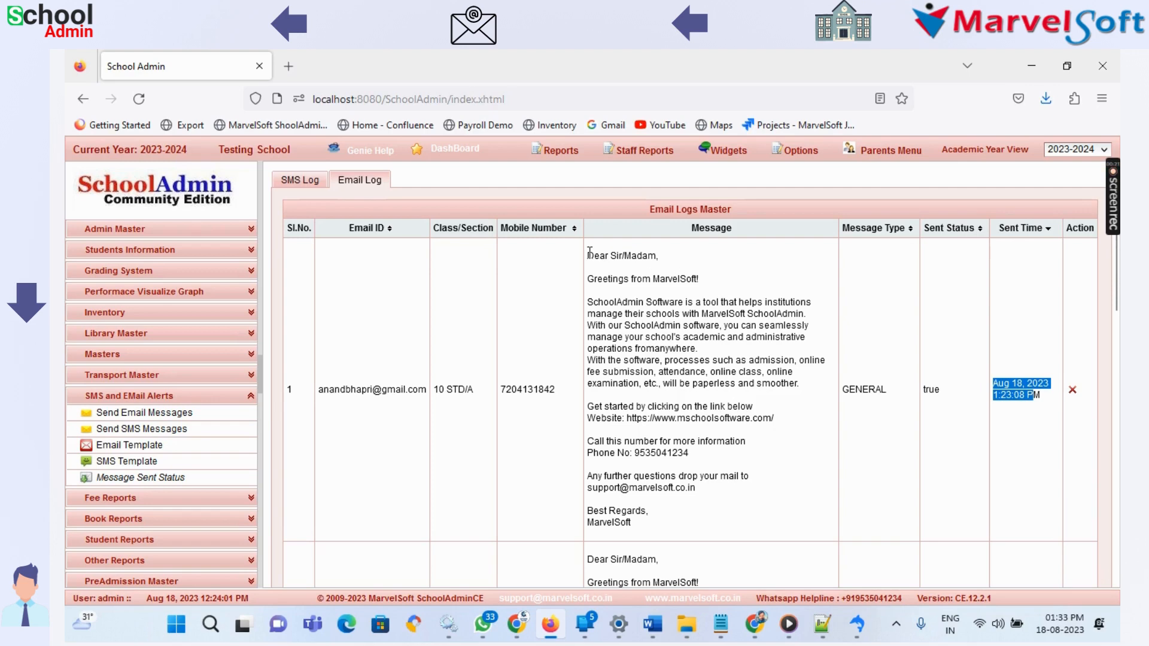
left_click_drag(587, 255, 745, 526)
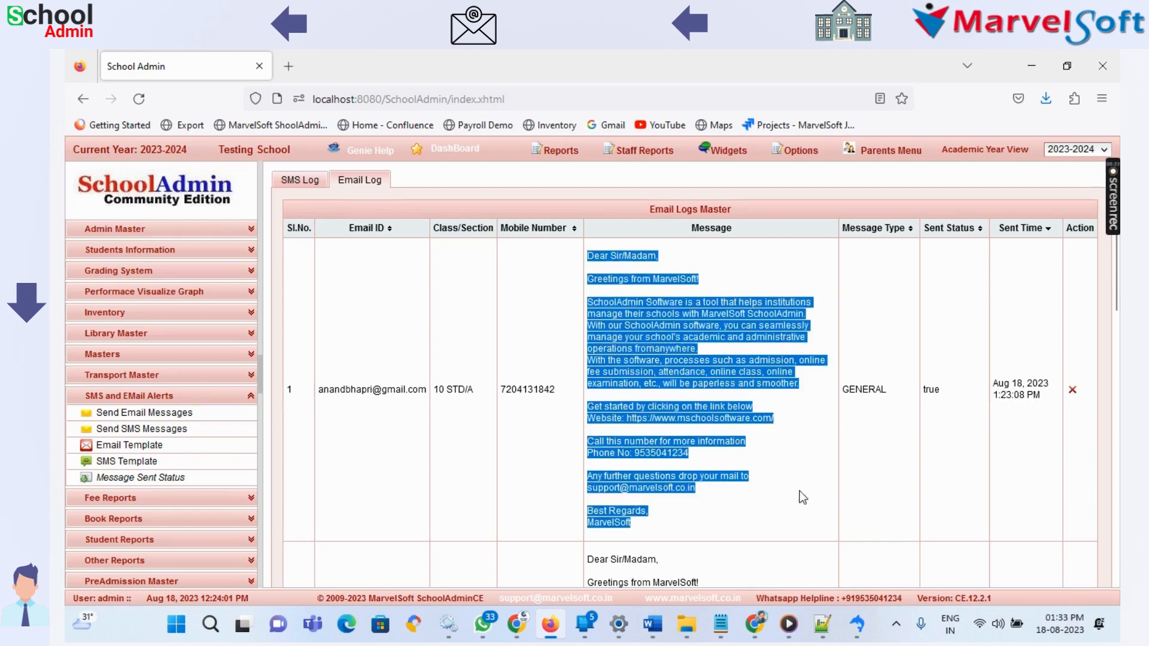
double_click(930, 389)
triple_click(392, 390)
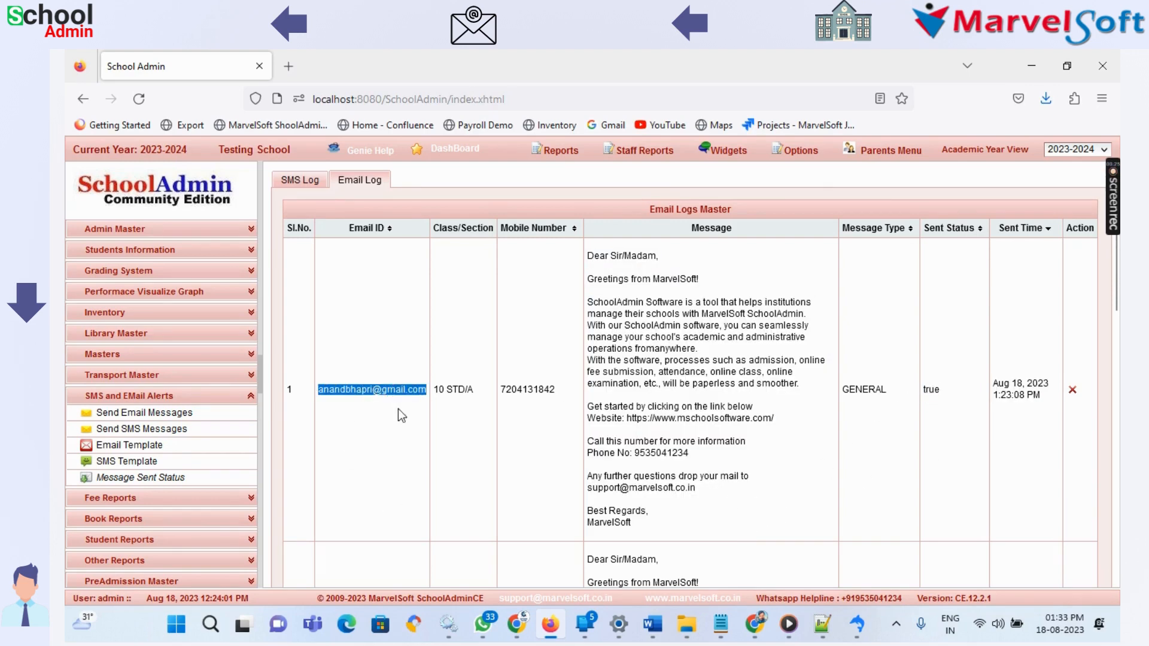
left_click(419, 416)
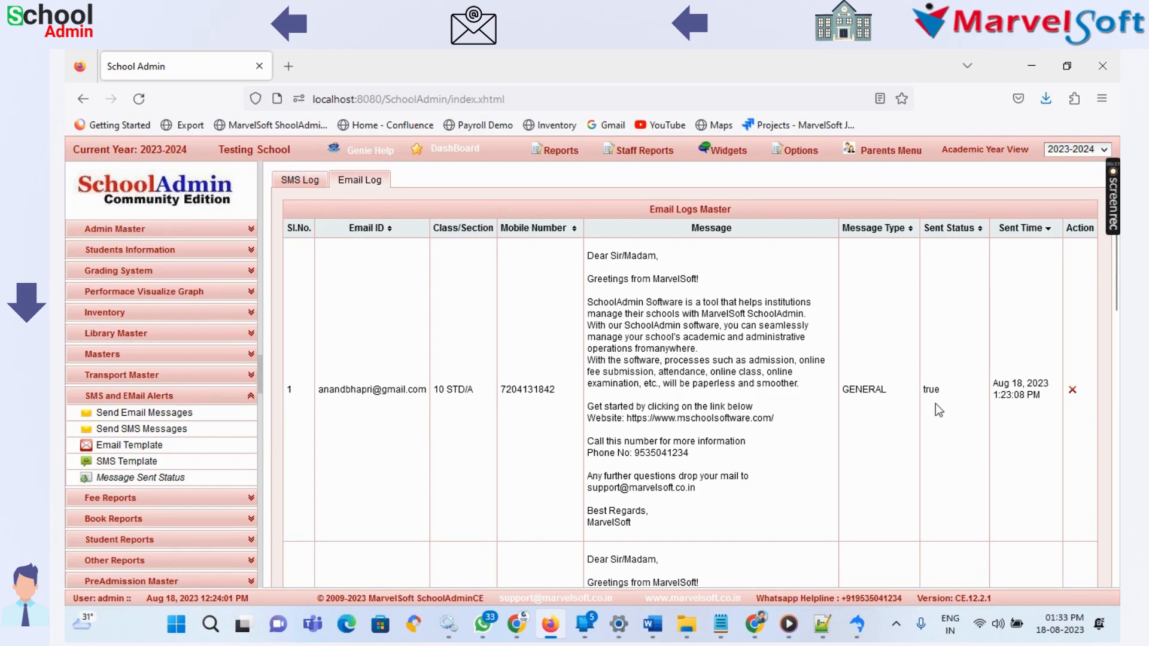
scroll(937, 407, "down", 10)
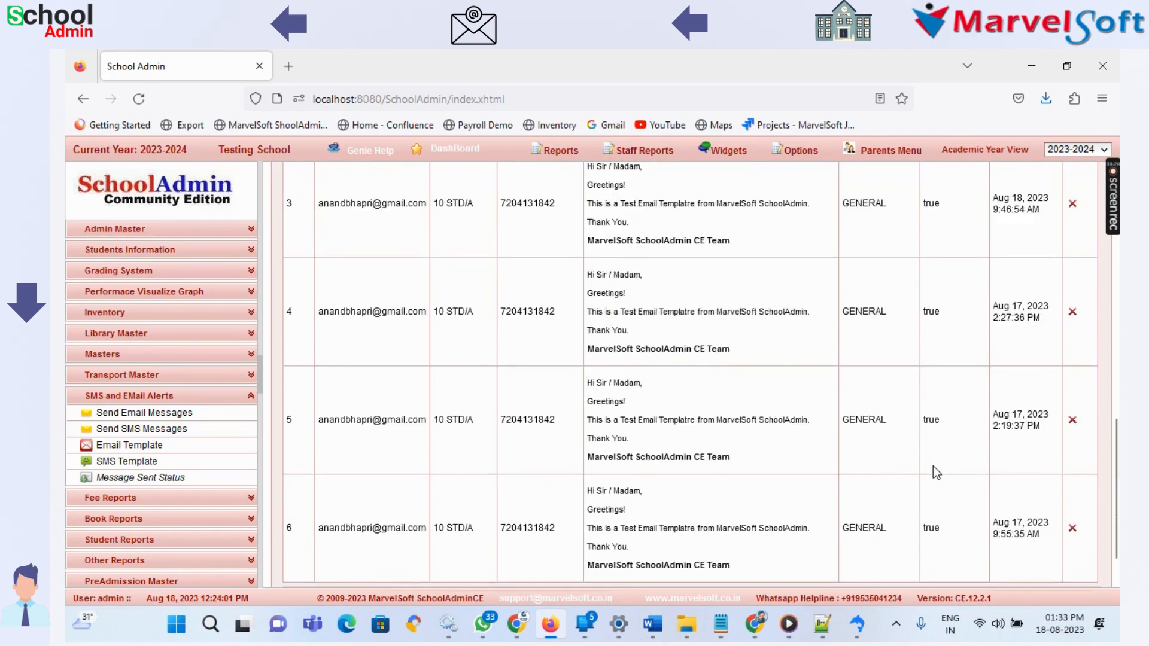
scroll(932, 465, "up", 10)
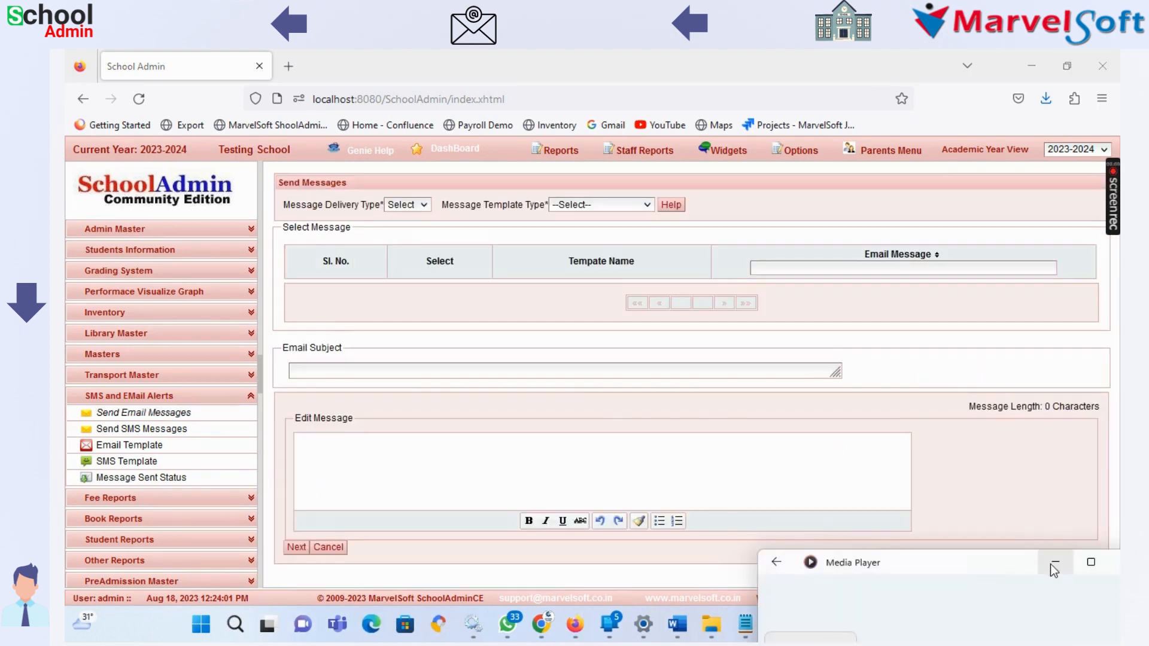
left_click(1054, 564)
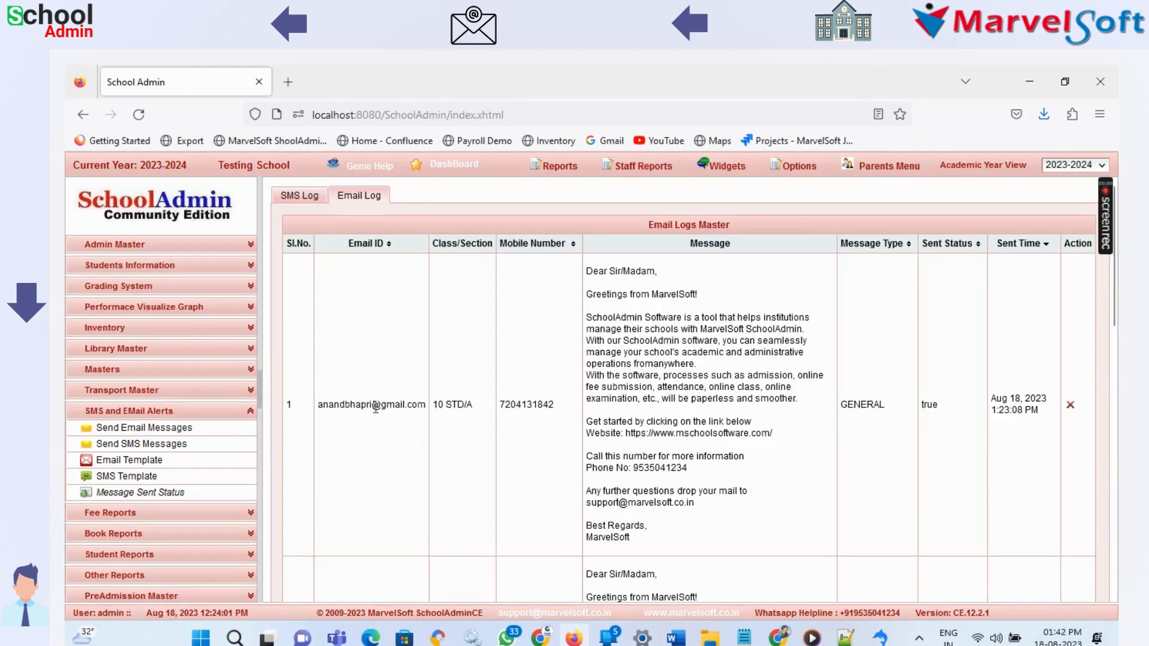
Check the recipient address in the log, switch to Gmail, open the "Greeting From MarvelSoft SchoolAdmin" email and expand its hidden content.
triple_click(376, 404)
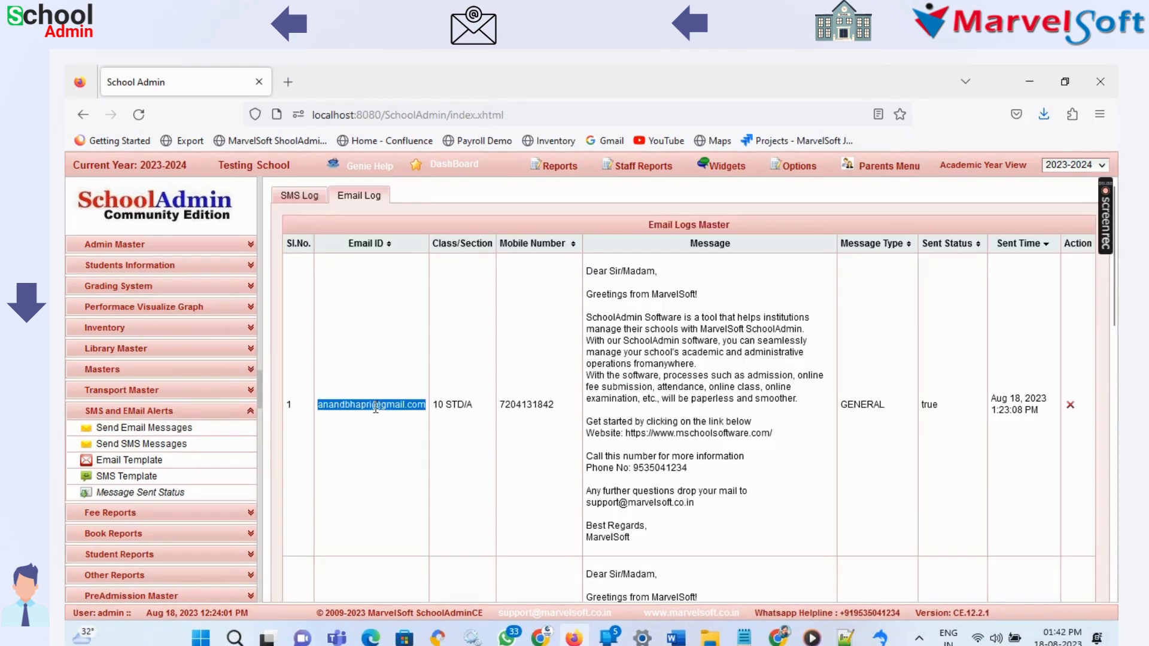
left_click(778, 637)
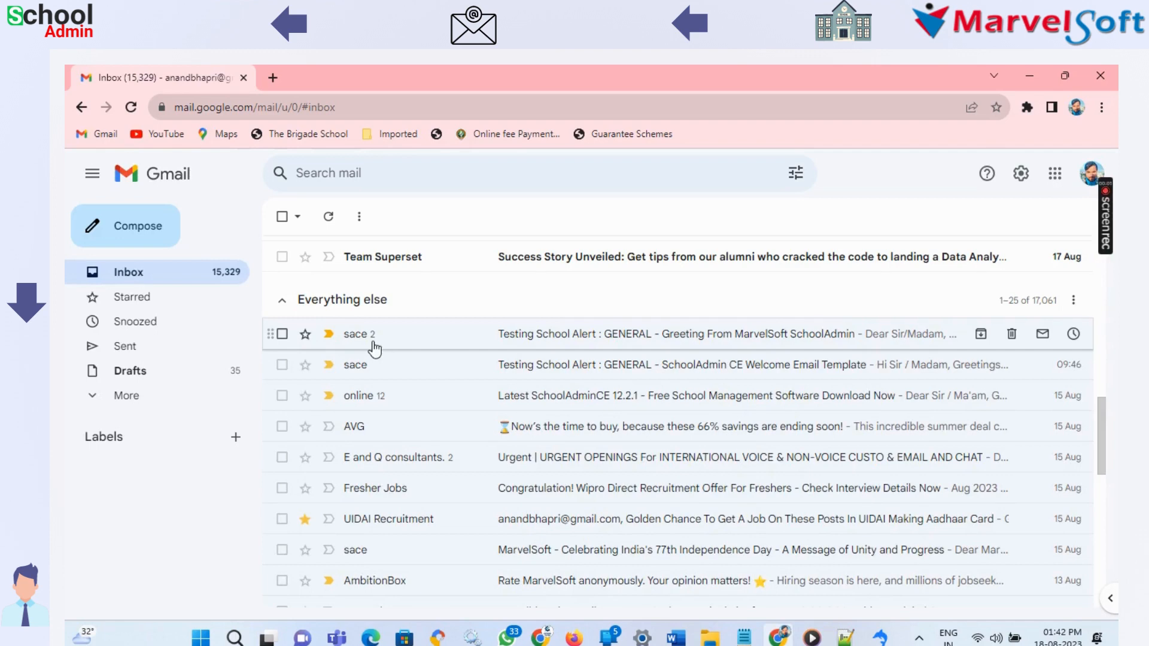
left_click(387, 344)
left_click(326, 396)
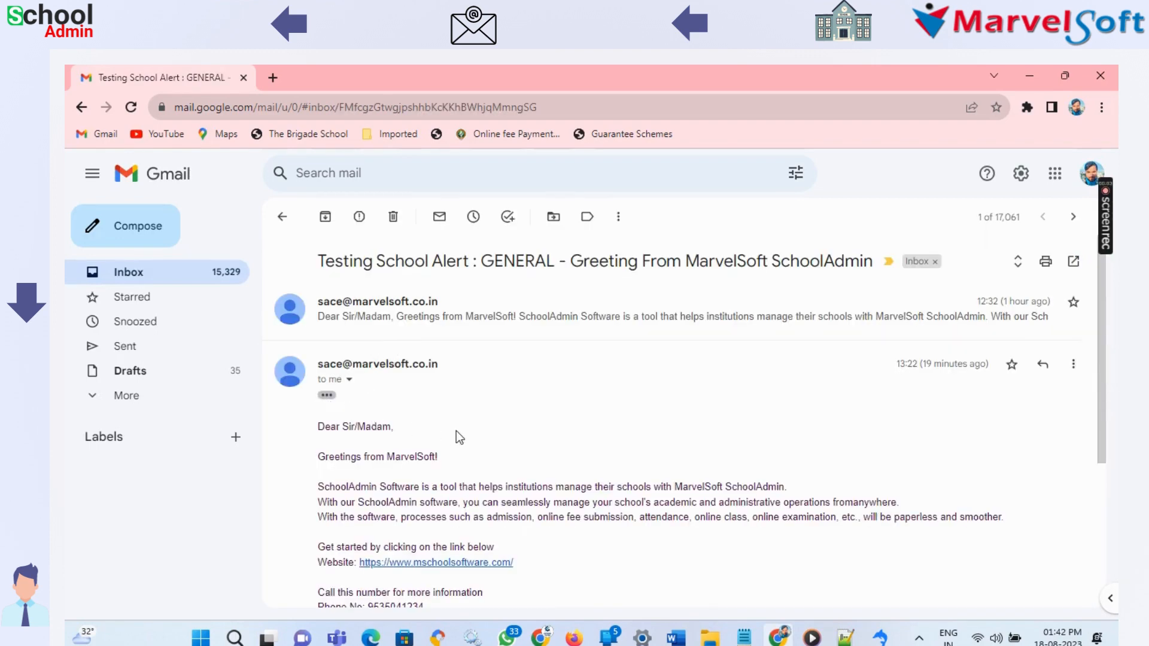
Review the received email's message text, its greeting line and its delivery time.
scroll(458, 434, "down", 3)
scroll(480, 446, "up", 1)
scroll(480, 446, "up", 1)
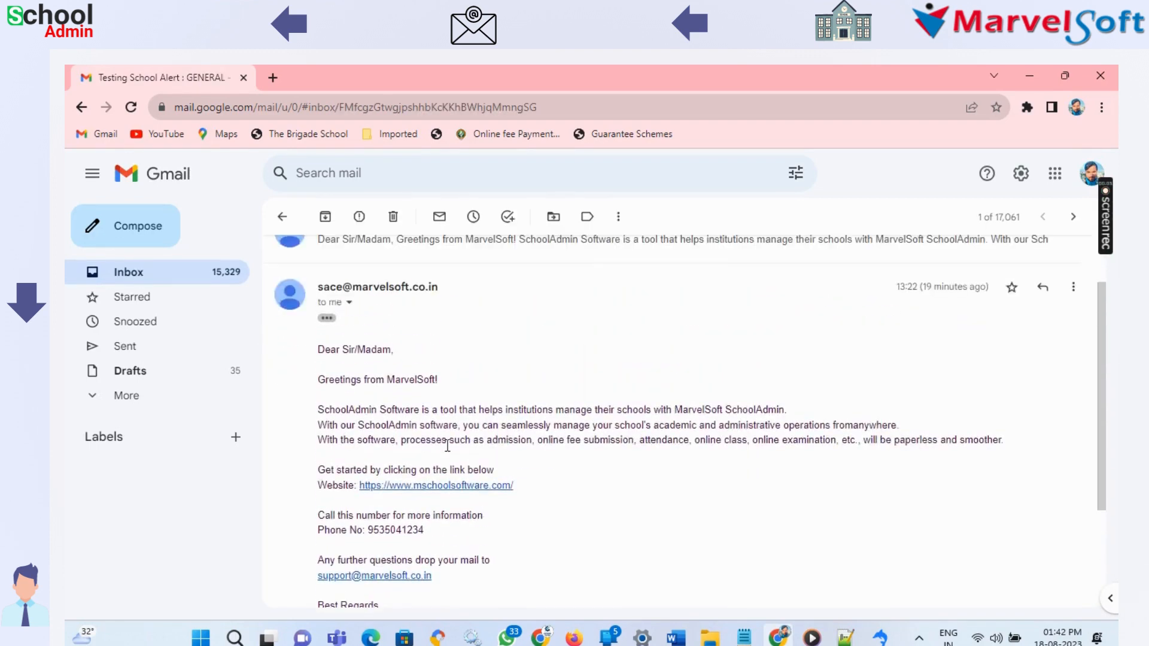
triple_click(326, 380)
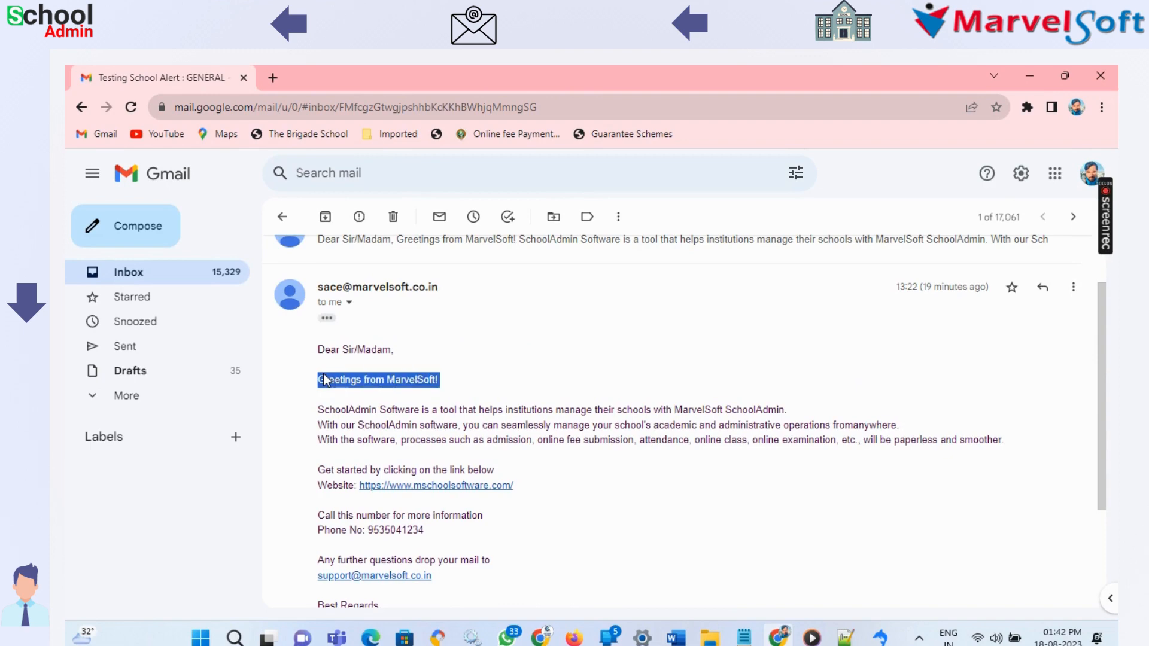
triple_click(928, 286)
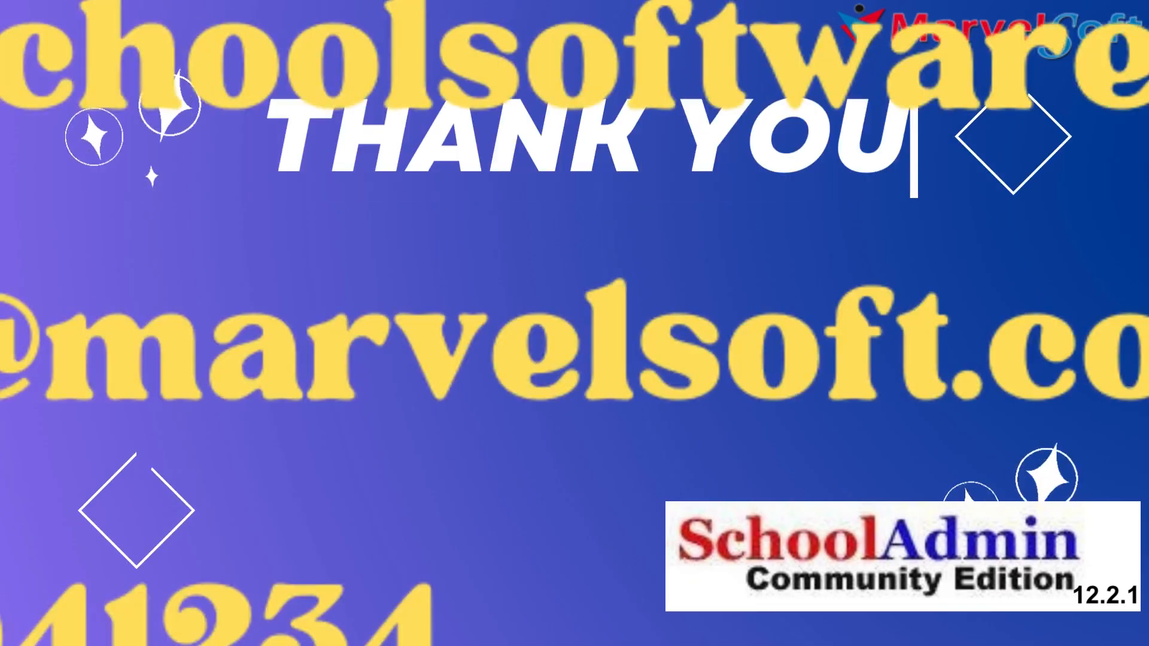